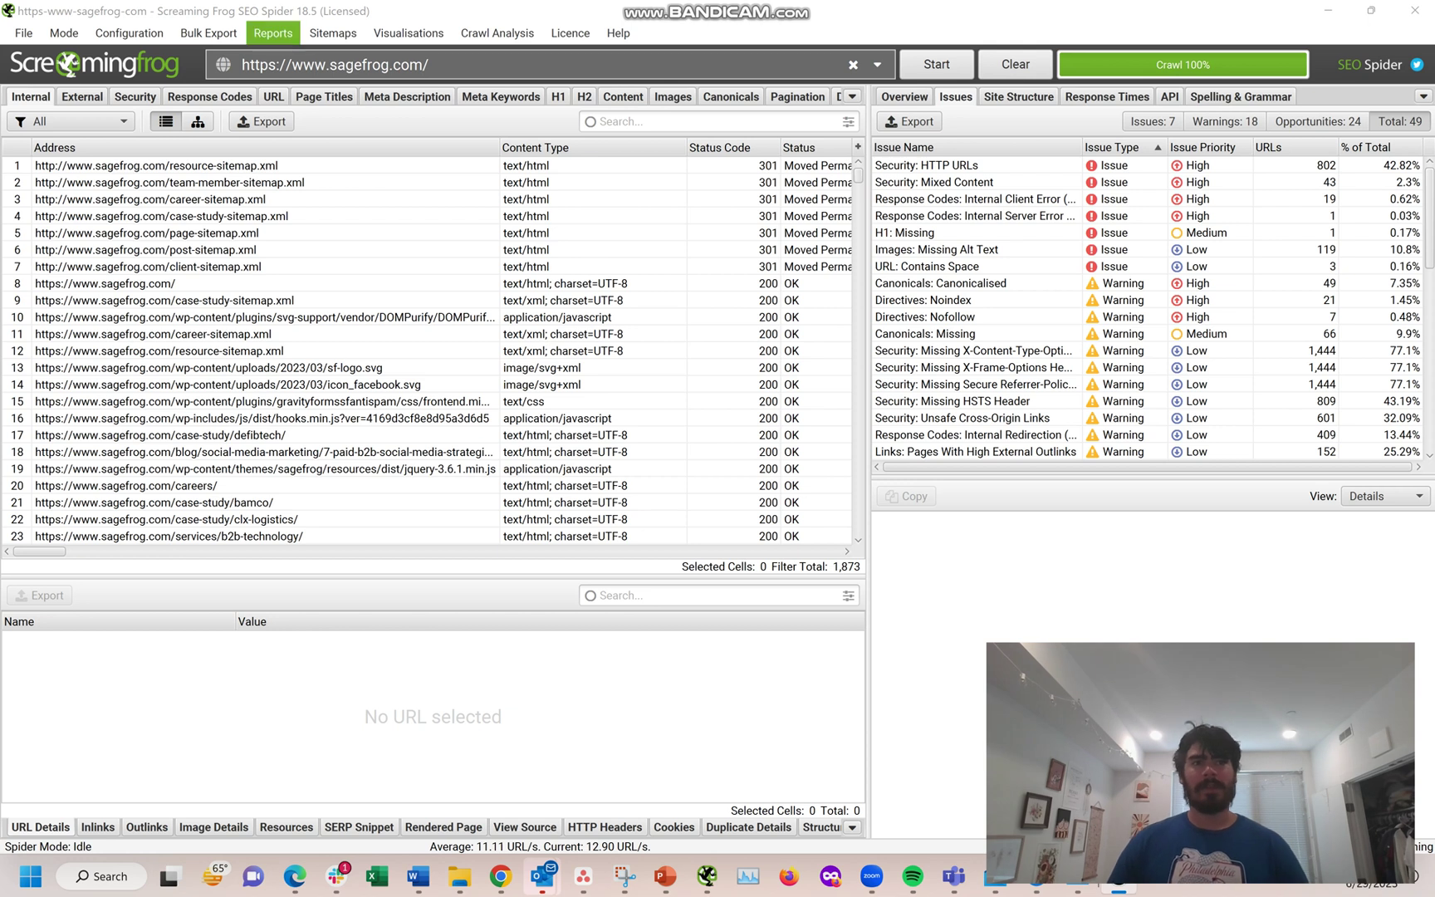
Review the spider's crawl configuration for page links, crawl behaviour and the list of XML sitemaps to crawl
click(129, 33)
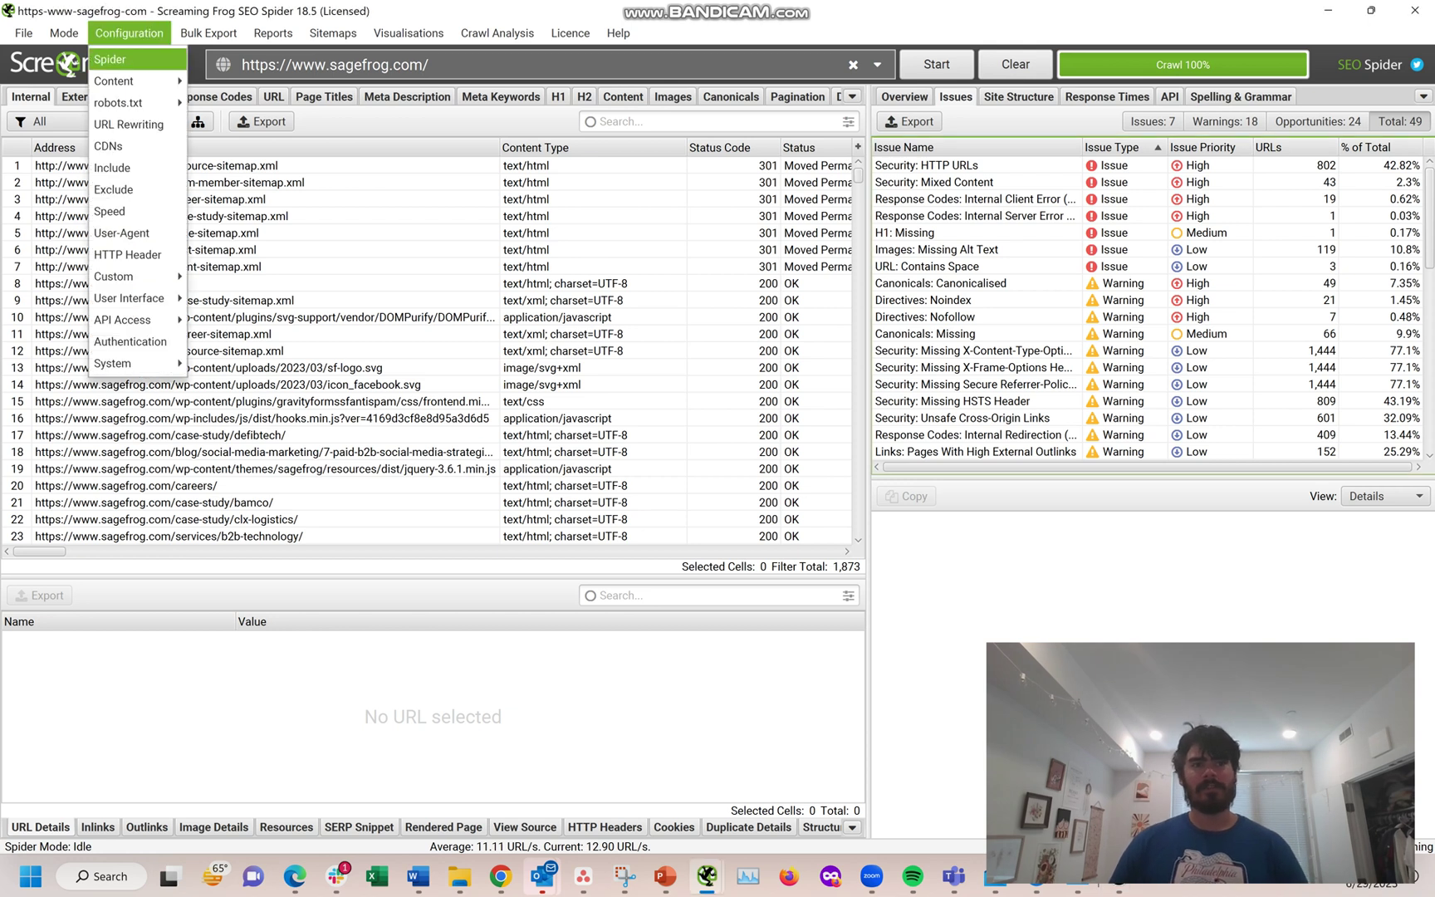
click(109, 59)
scroll(710, 441, down, 2)
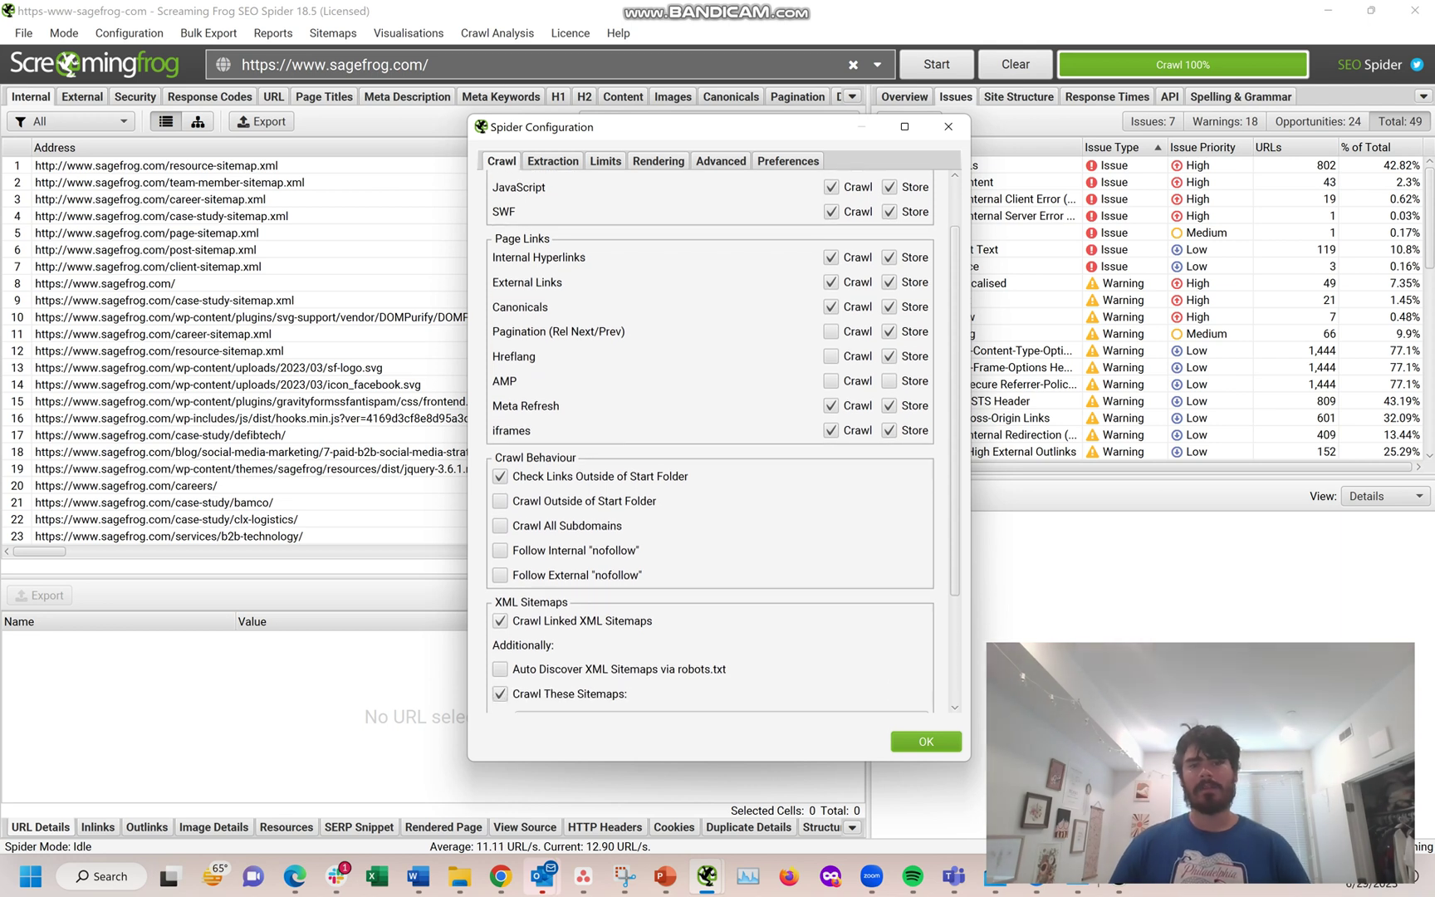
scroll(711, 441, down, 2)
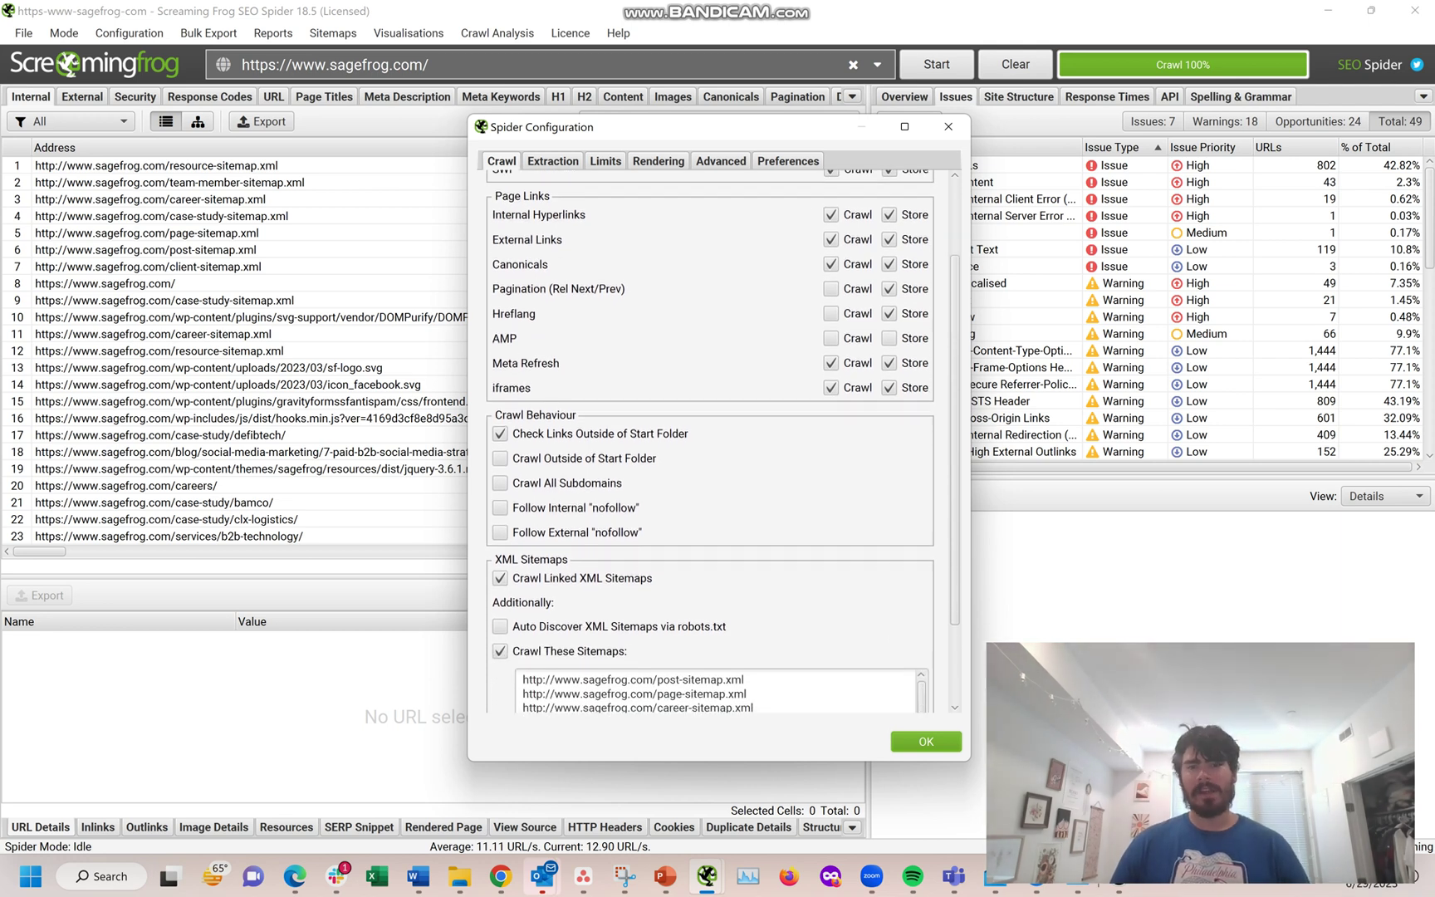
scroll(718, 690, down, 3)
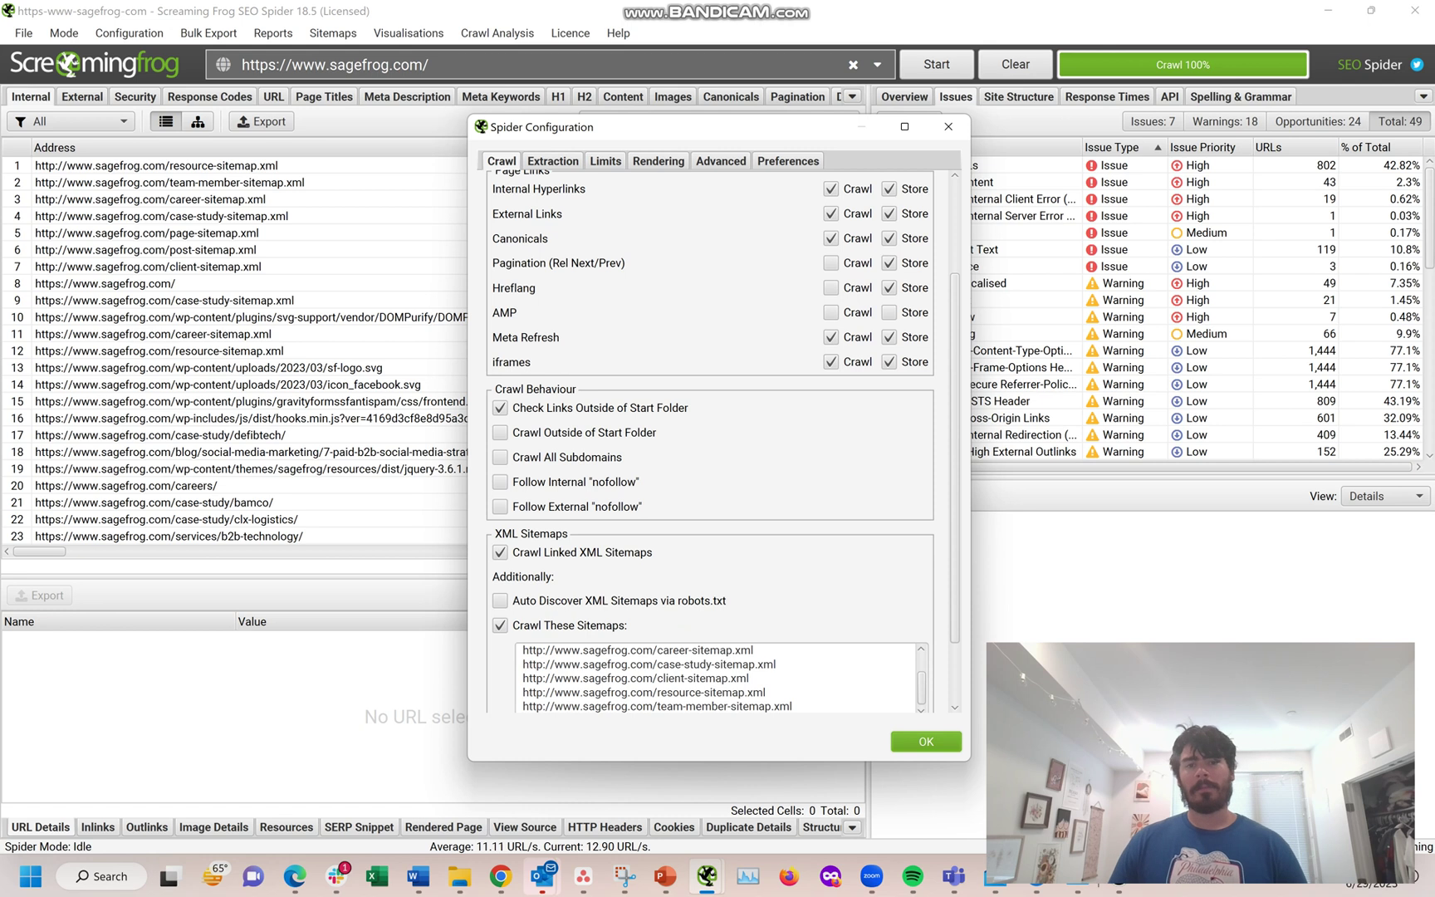
key(Return)
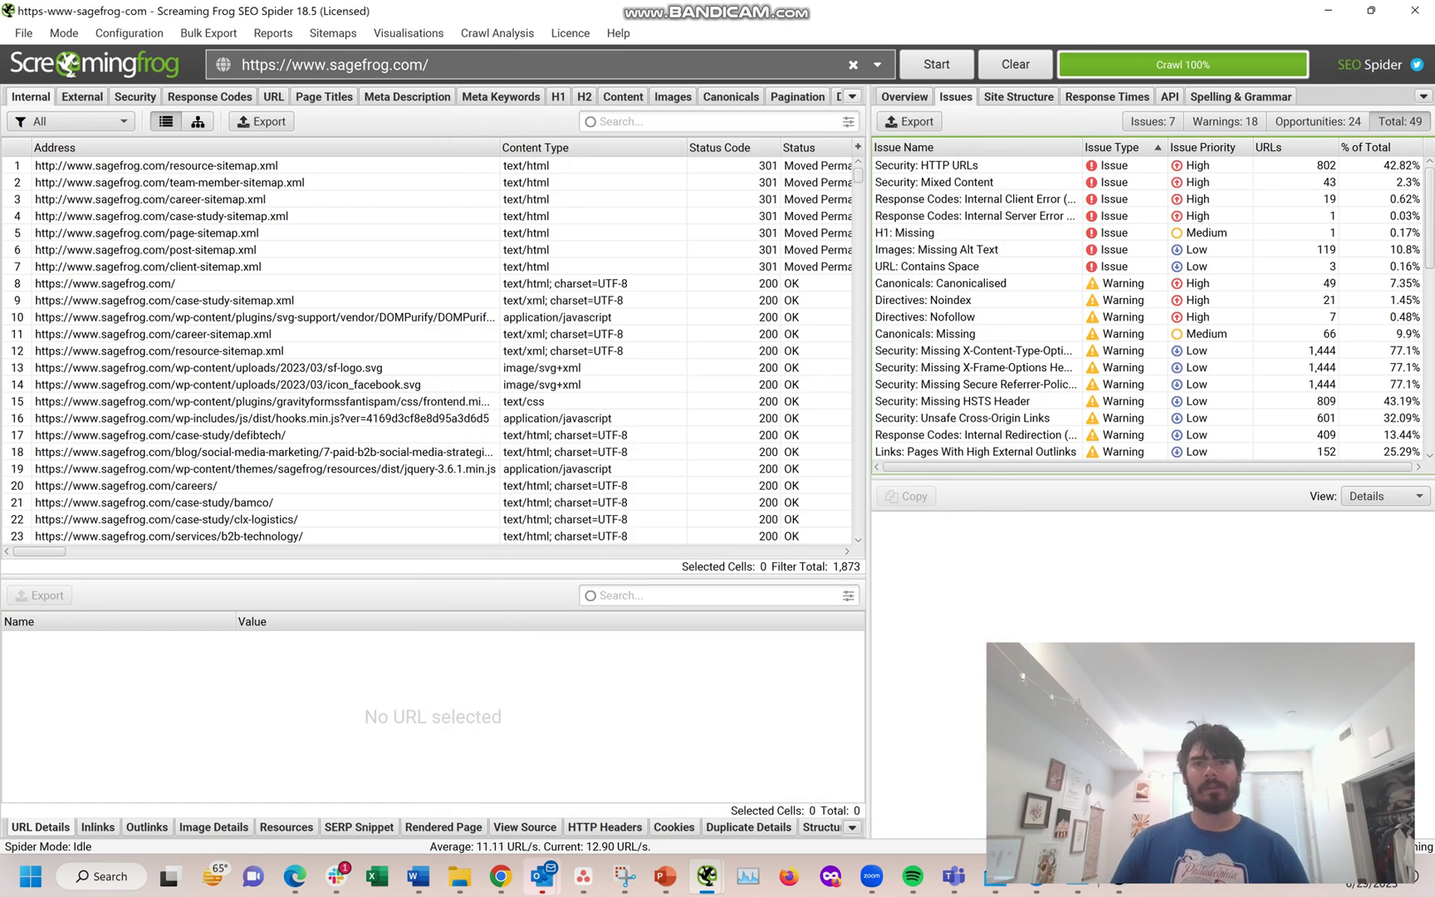
Show the Links data for the crawled site and sort its pages by Unique Inlinks in ascending order
click(852, 97)
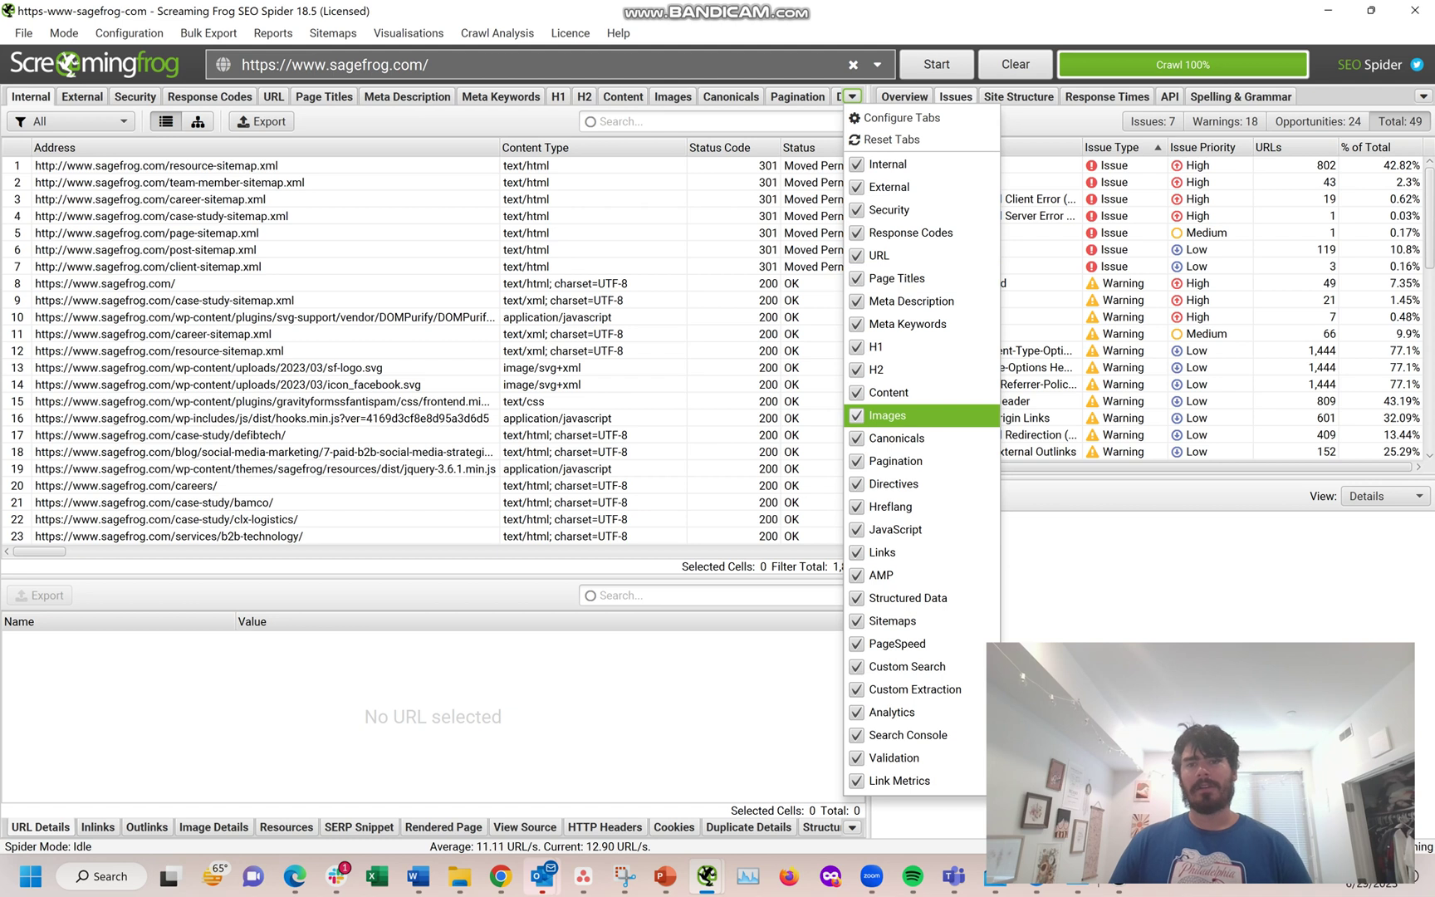
click(882, 552)
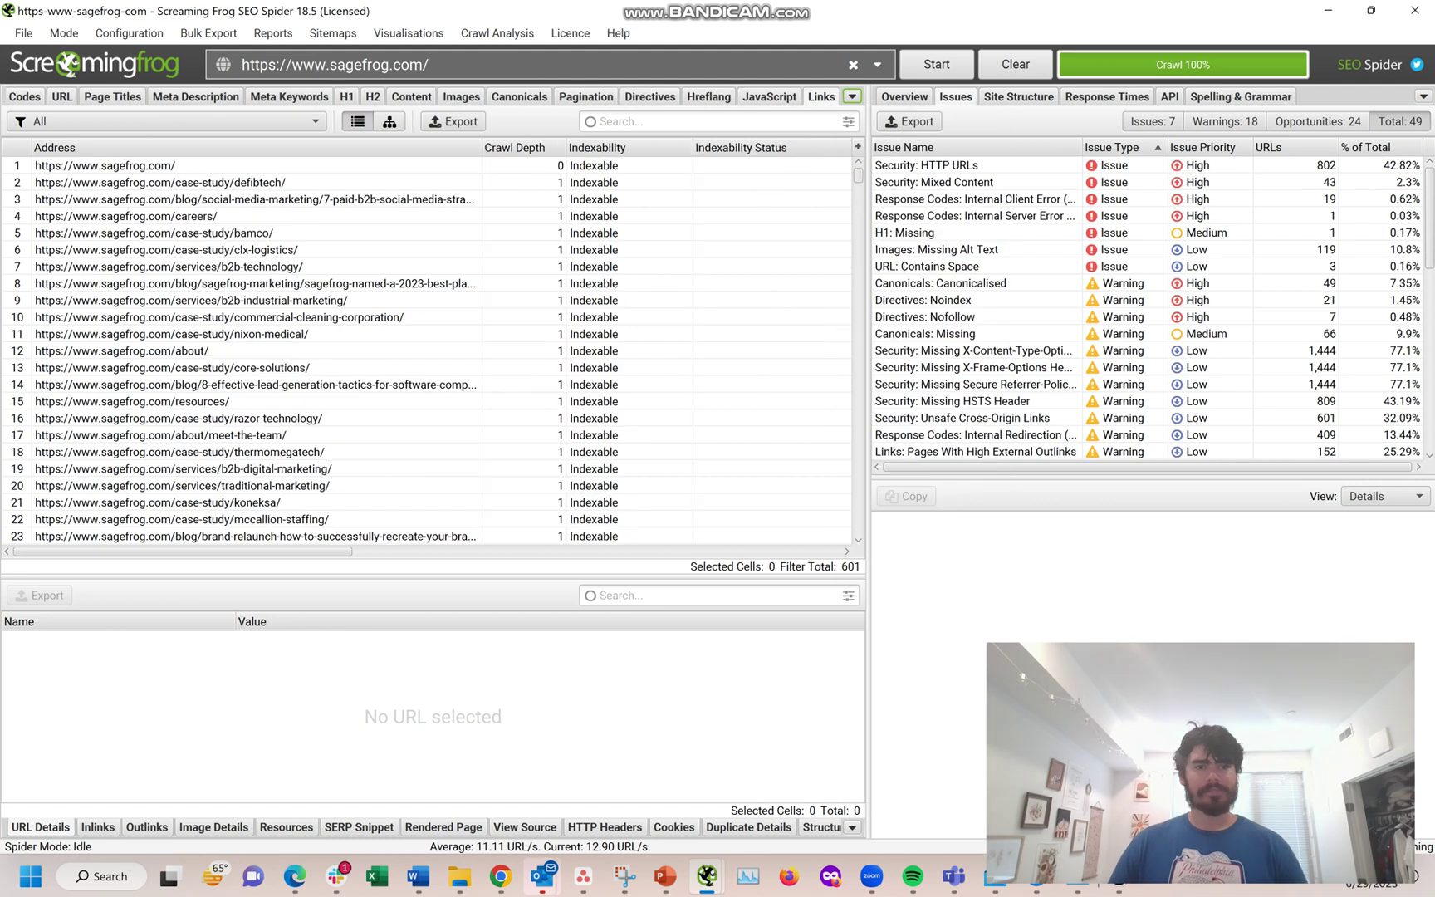
scroll(433, 348, right, 5)
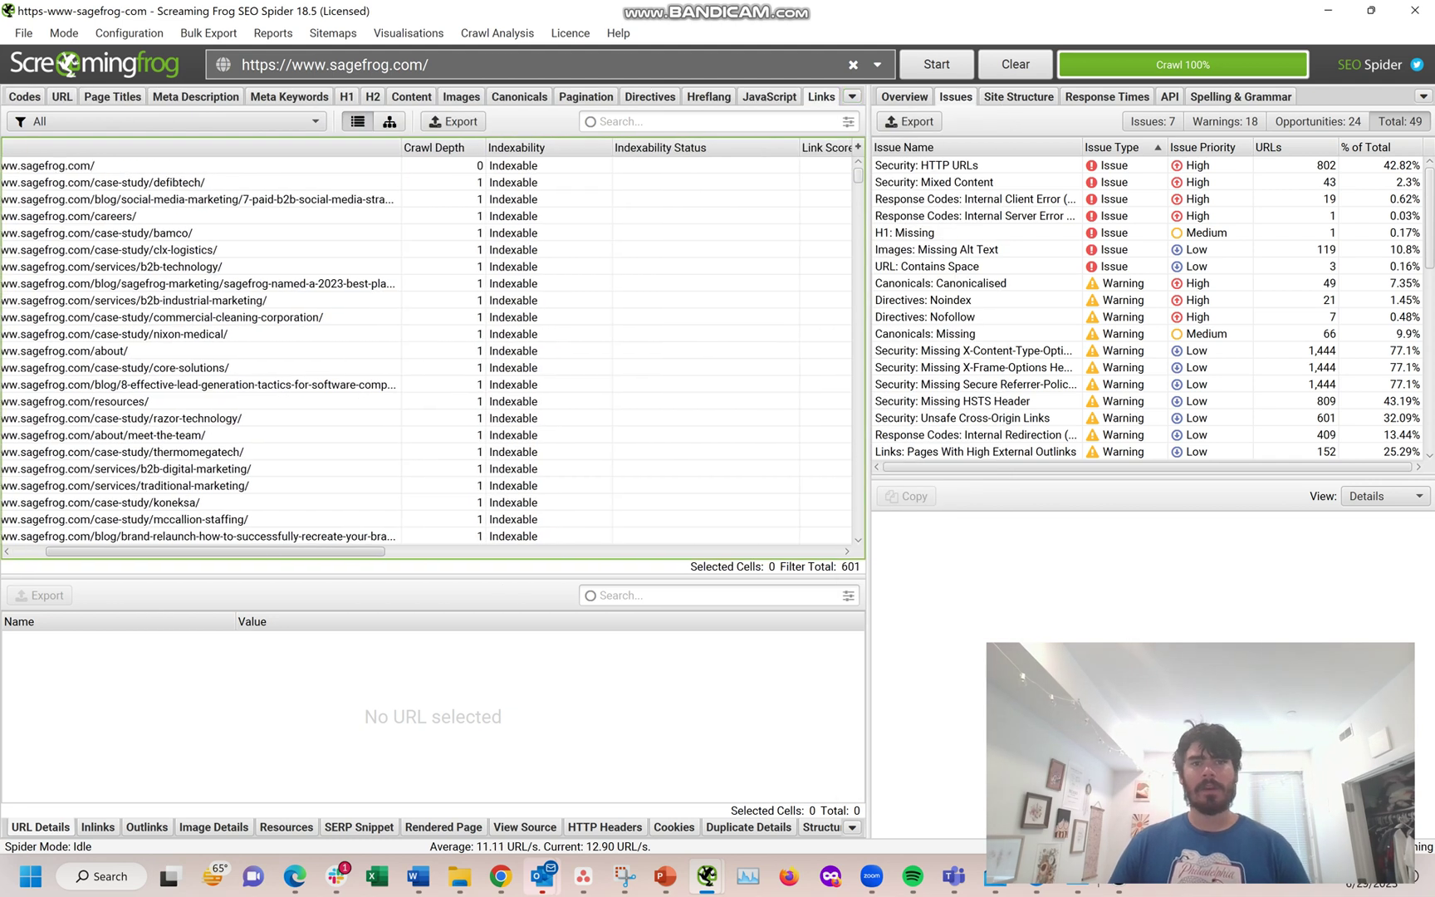
scroll(427, 348, right, 2)
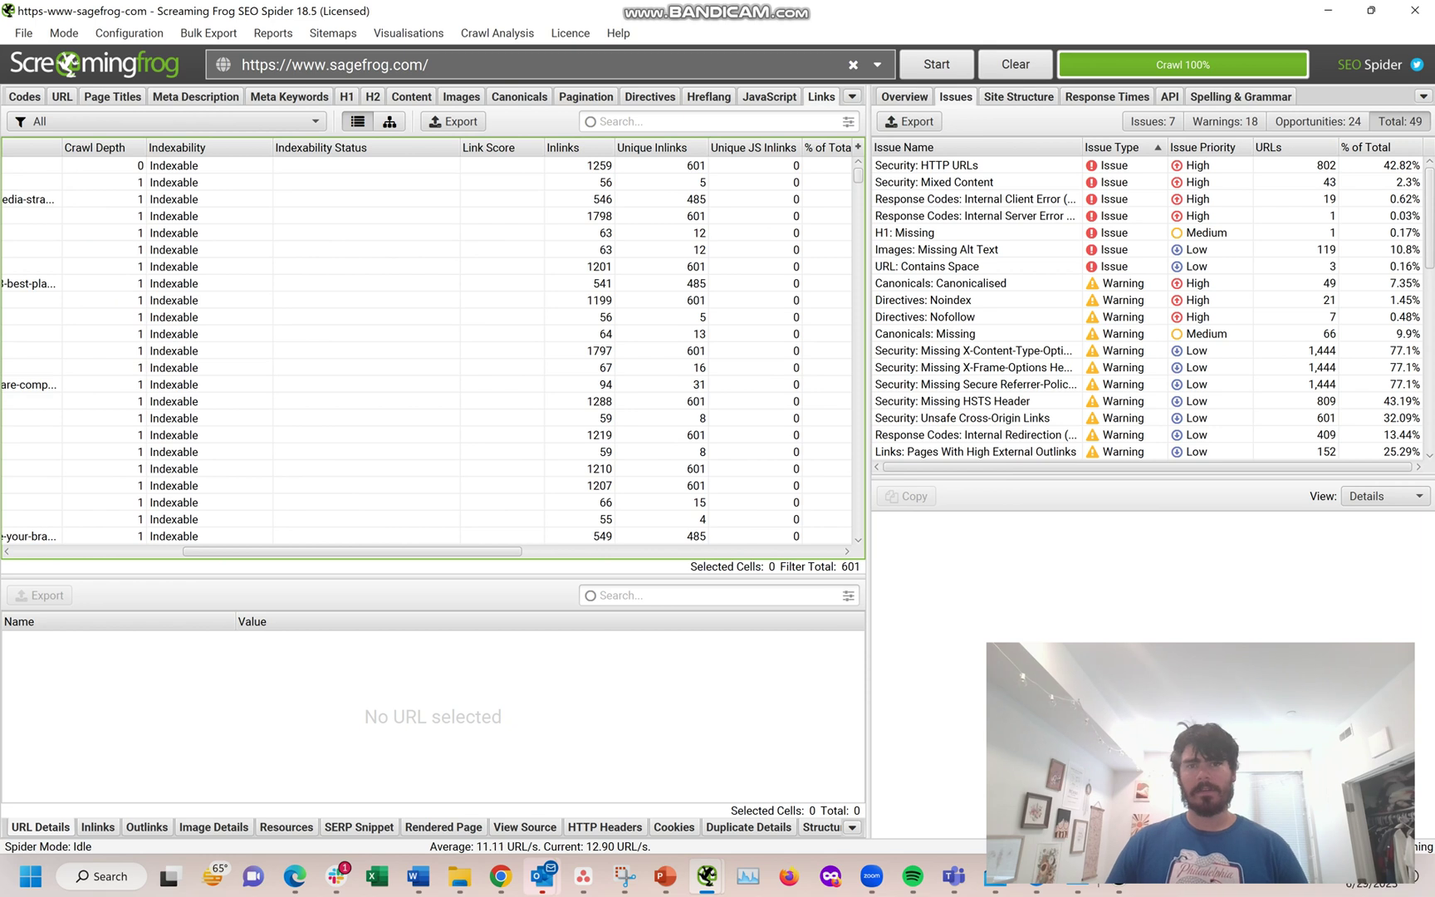
click(653, 148)
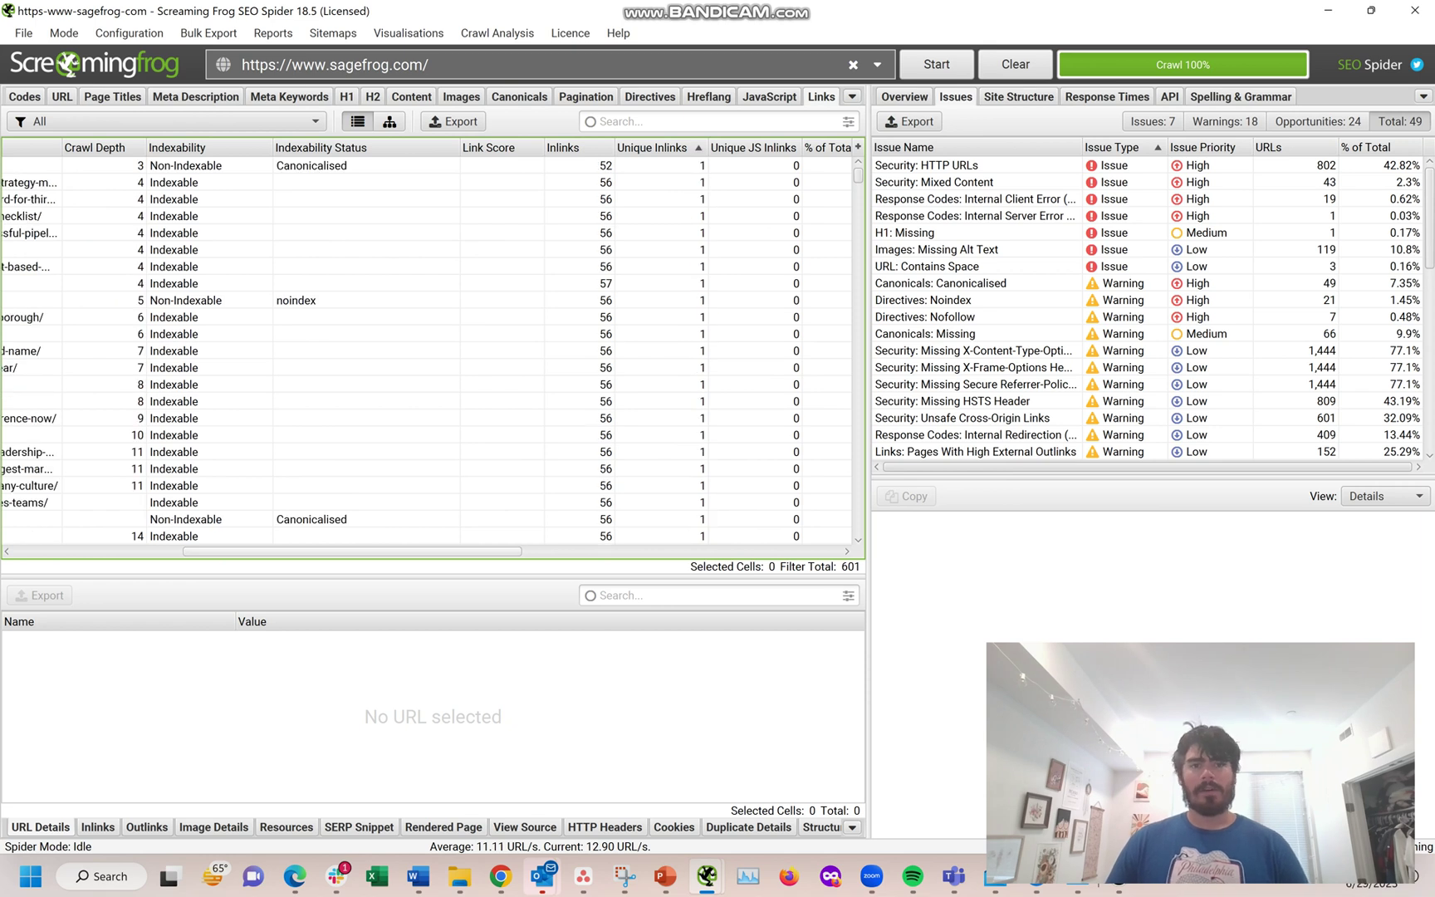
Examine the addresses, crawl depth, indexability and inlink figures of the pages with the fewest unique inlinks
drag(366, 552, 195, 551)
scroll(427, 347, right, 6)
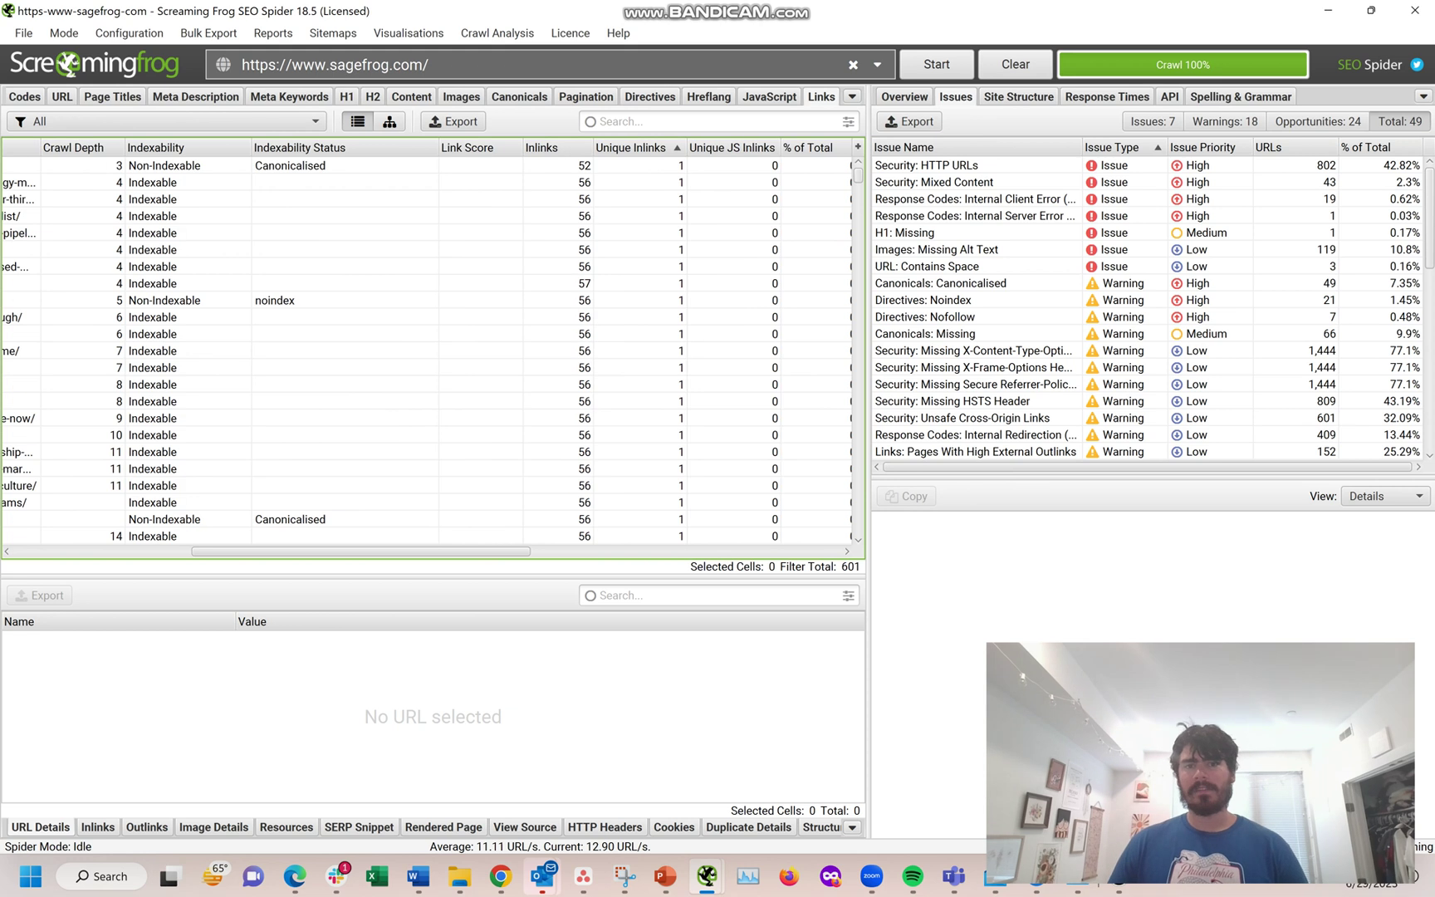
scroll(432, 349, down, 5)
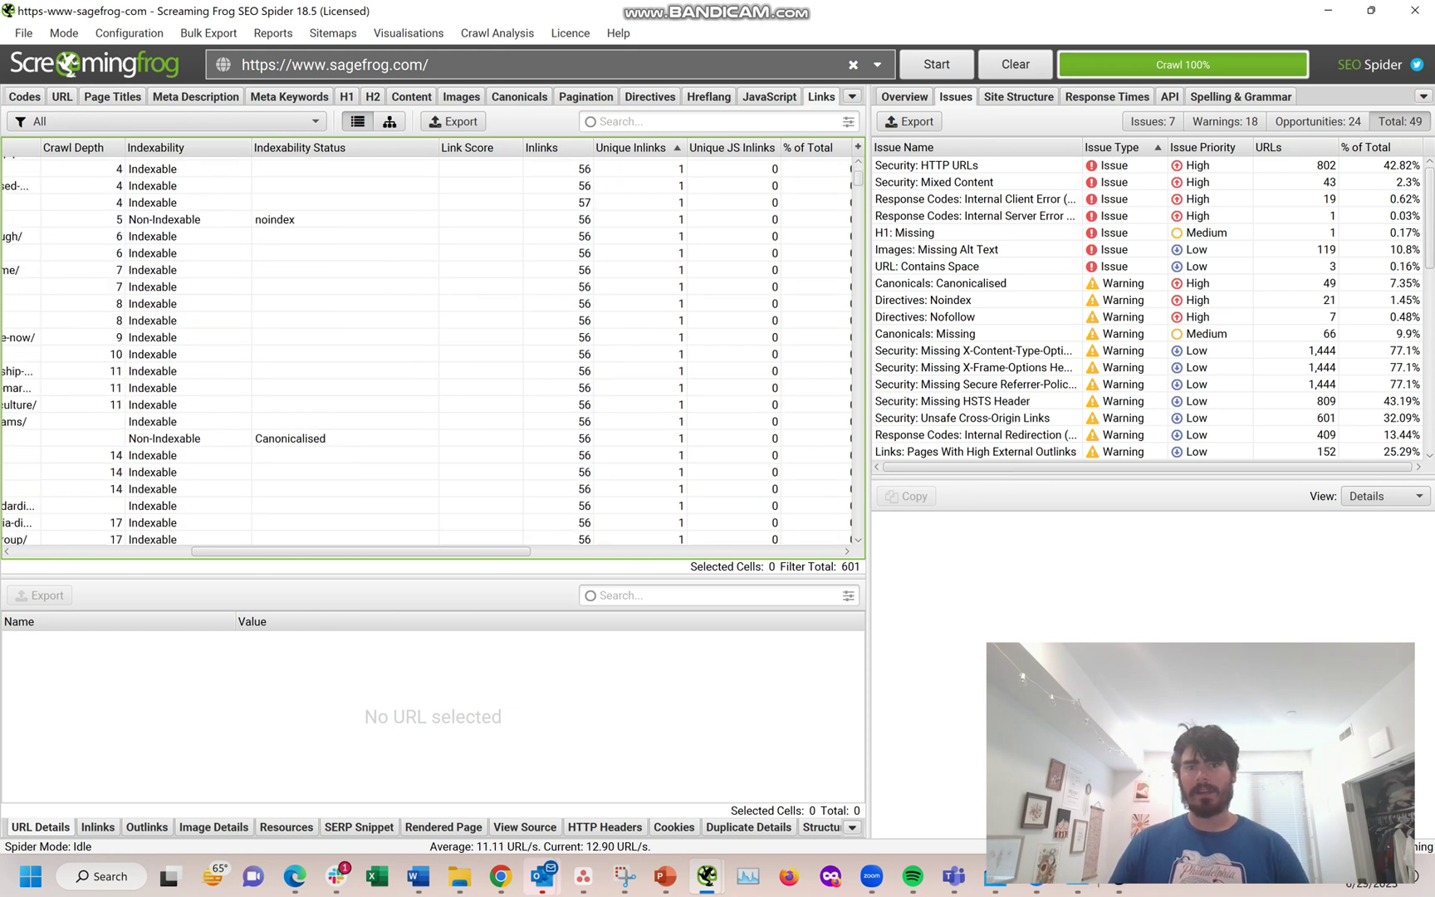
scroll(432, 349, up, 5)
scroll(432, 349, left, 6)
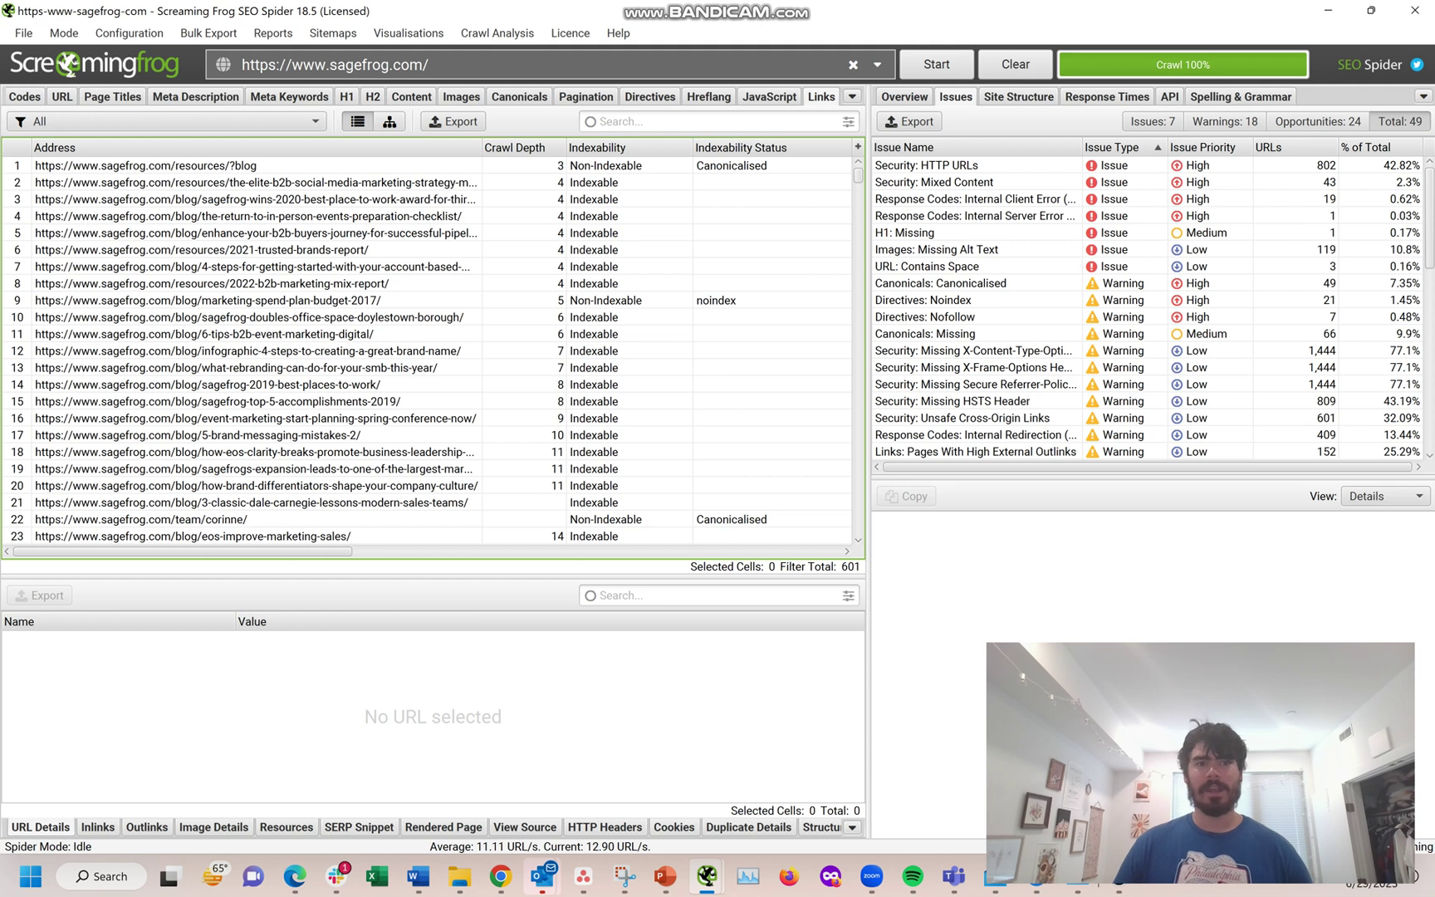
drag(183, 551, 375, 552)
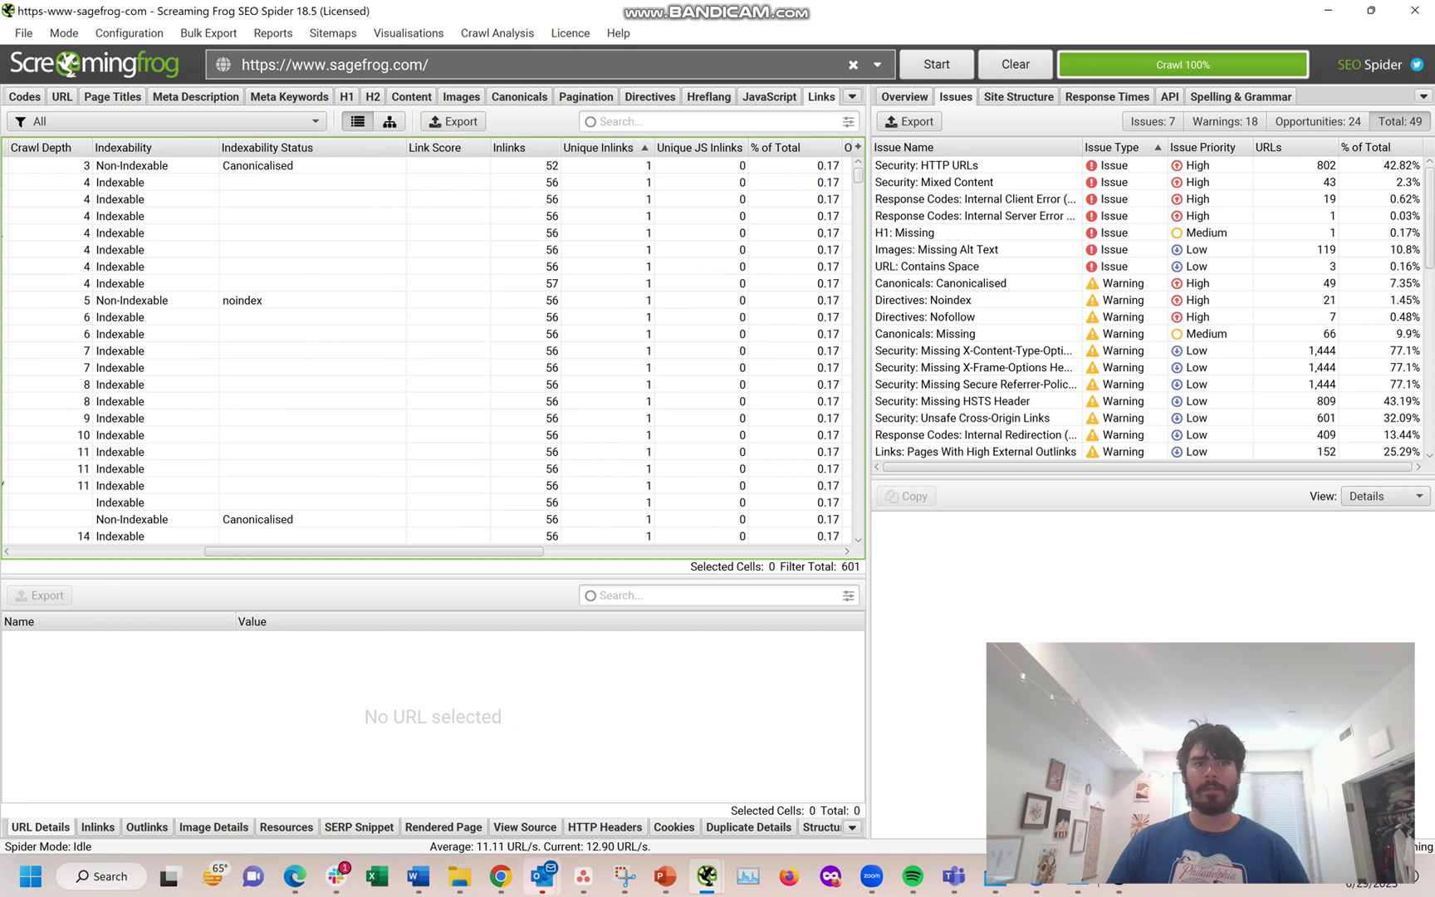
scroll(432, 349, down, 2)
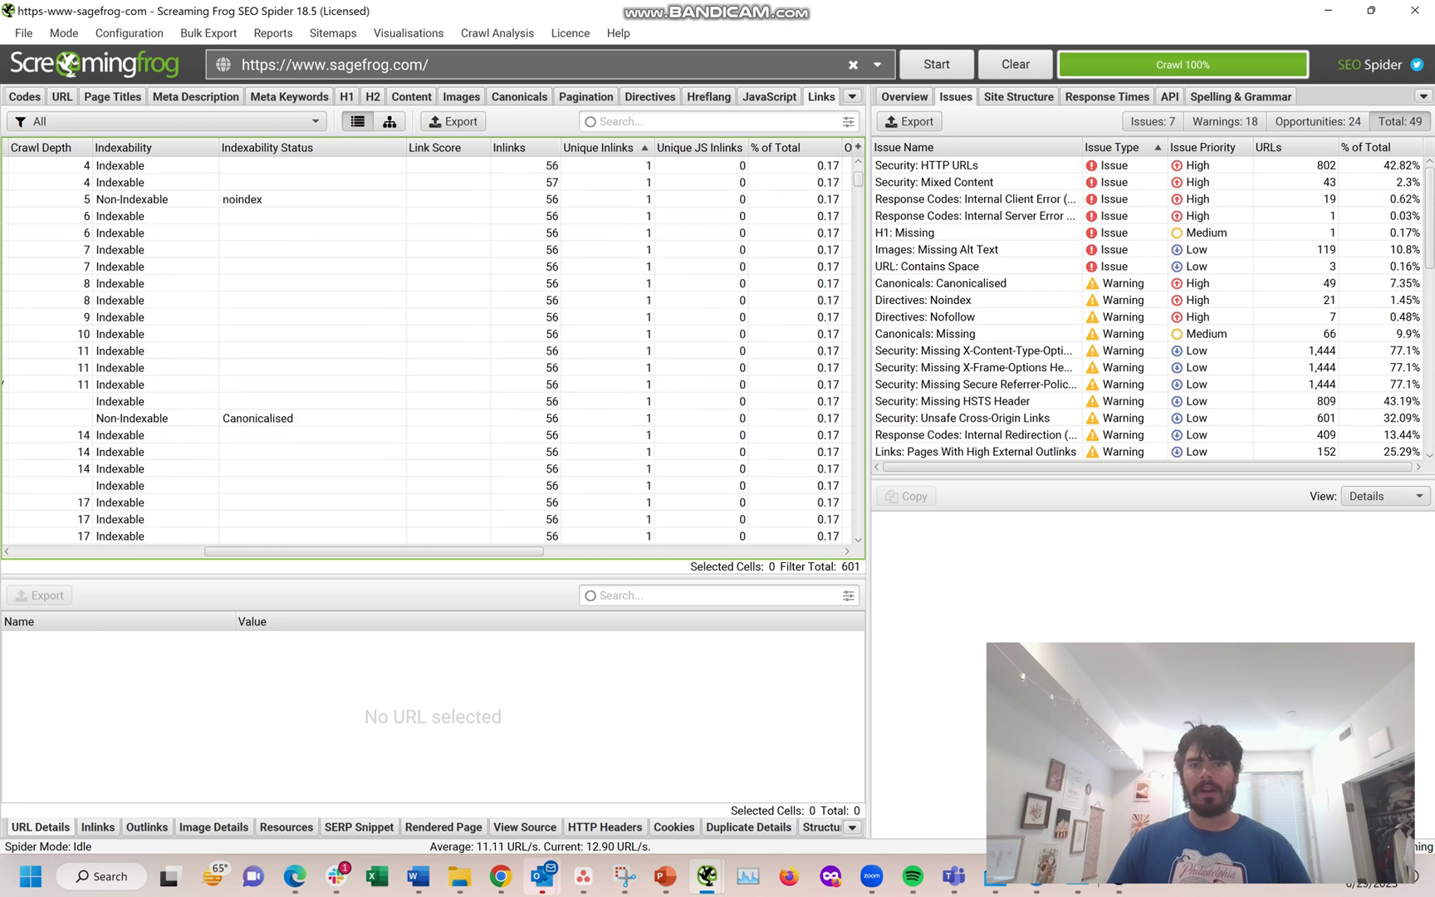
drag(609, 166, 608, 503)
scroll(609, 502, down, 3)
scroll(432, 349, down, 15)
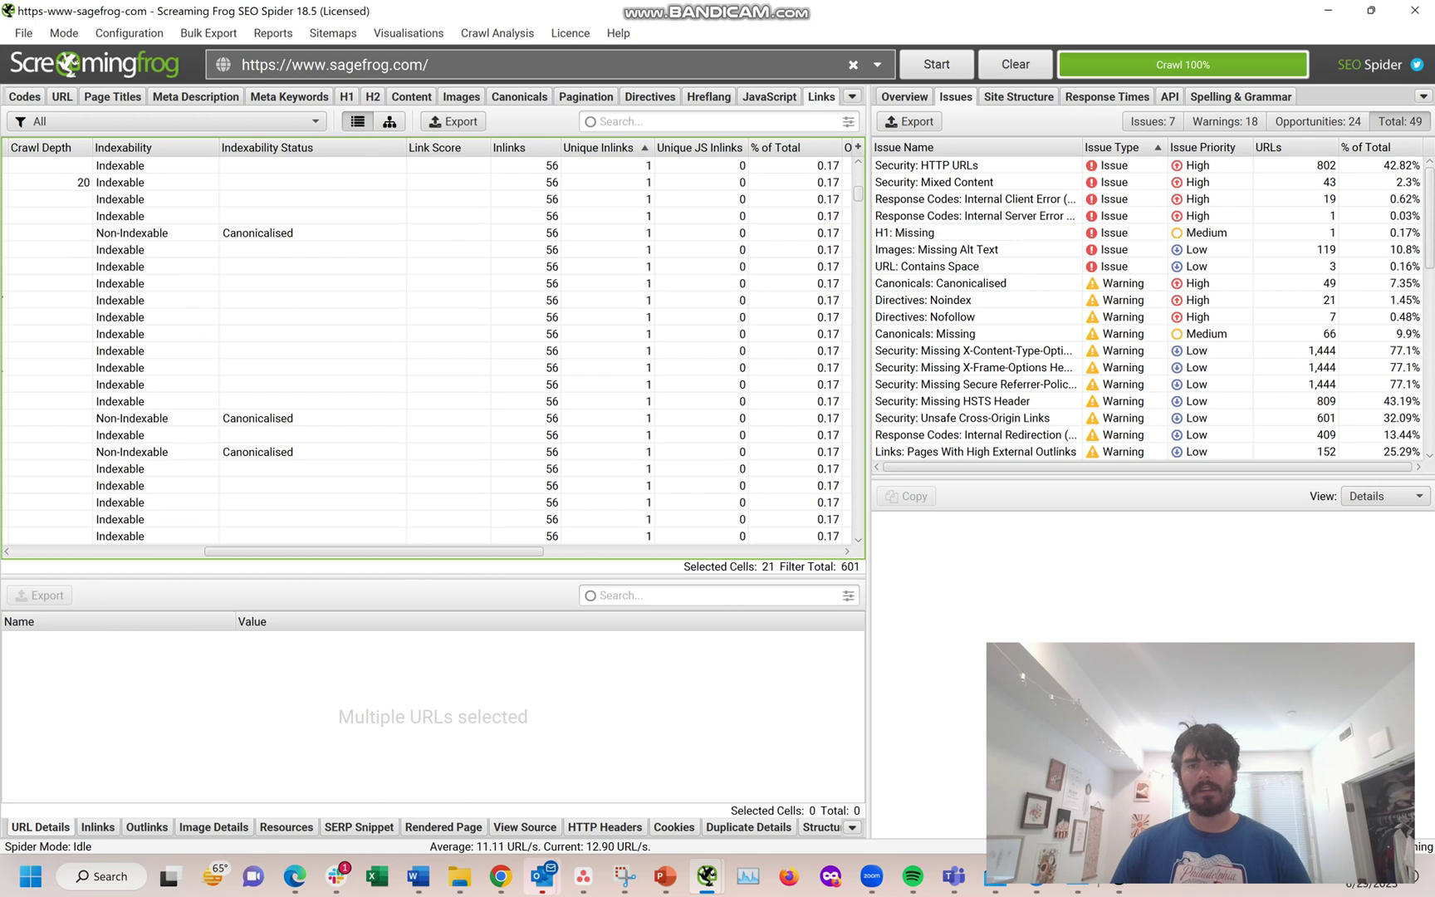
scroll(432, 349, down, 8)
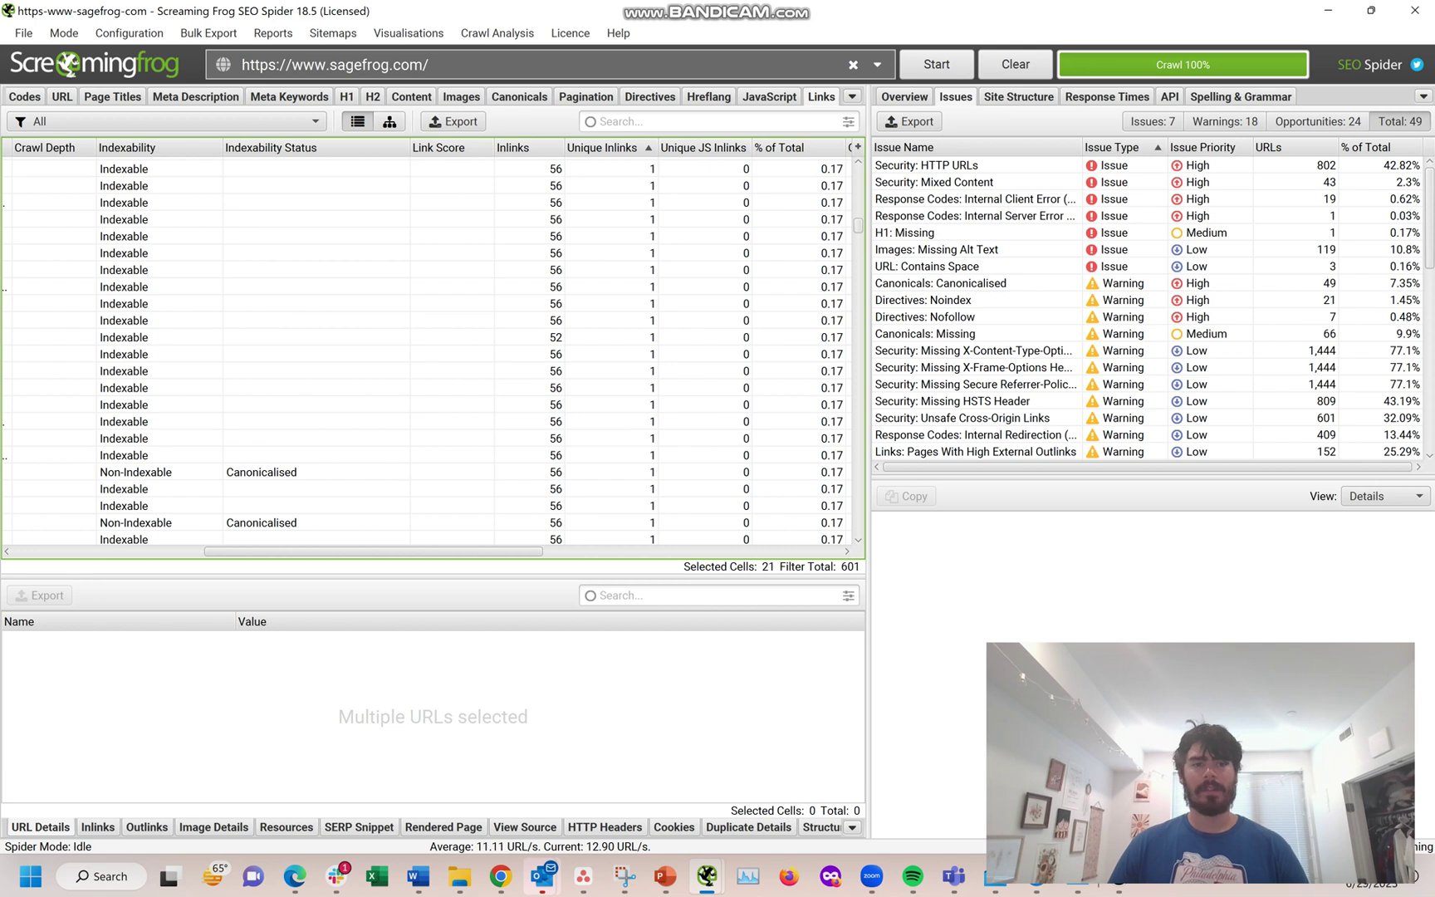
Highlight five consecutive blank Crawl Depth cells starting at the 5-easy-ways-maximize-organic-traffic page and check those rows' unique inlinks
scroll(432, 349, left, 10)
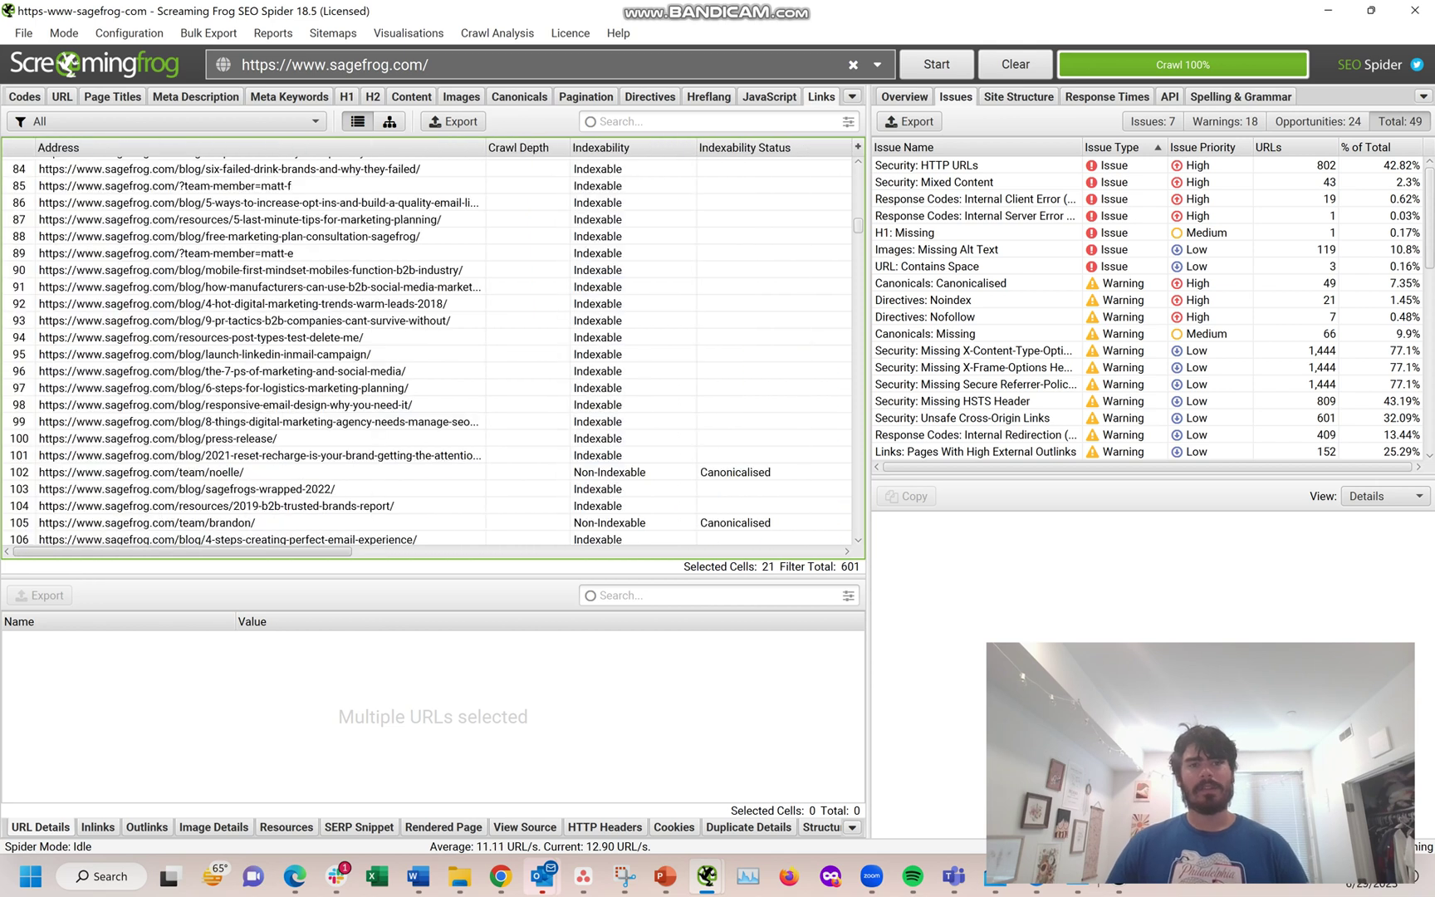
scroll(432, 349, right, 3)
scroll(432, 349, up, 10)
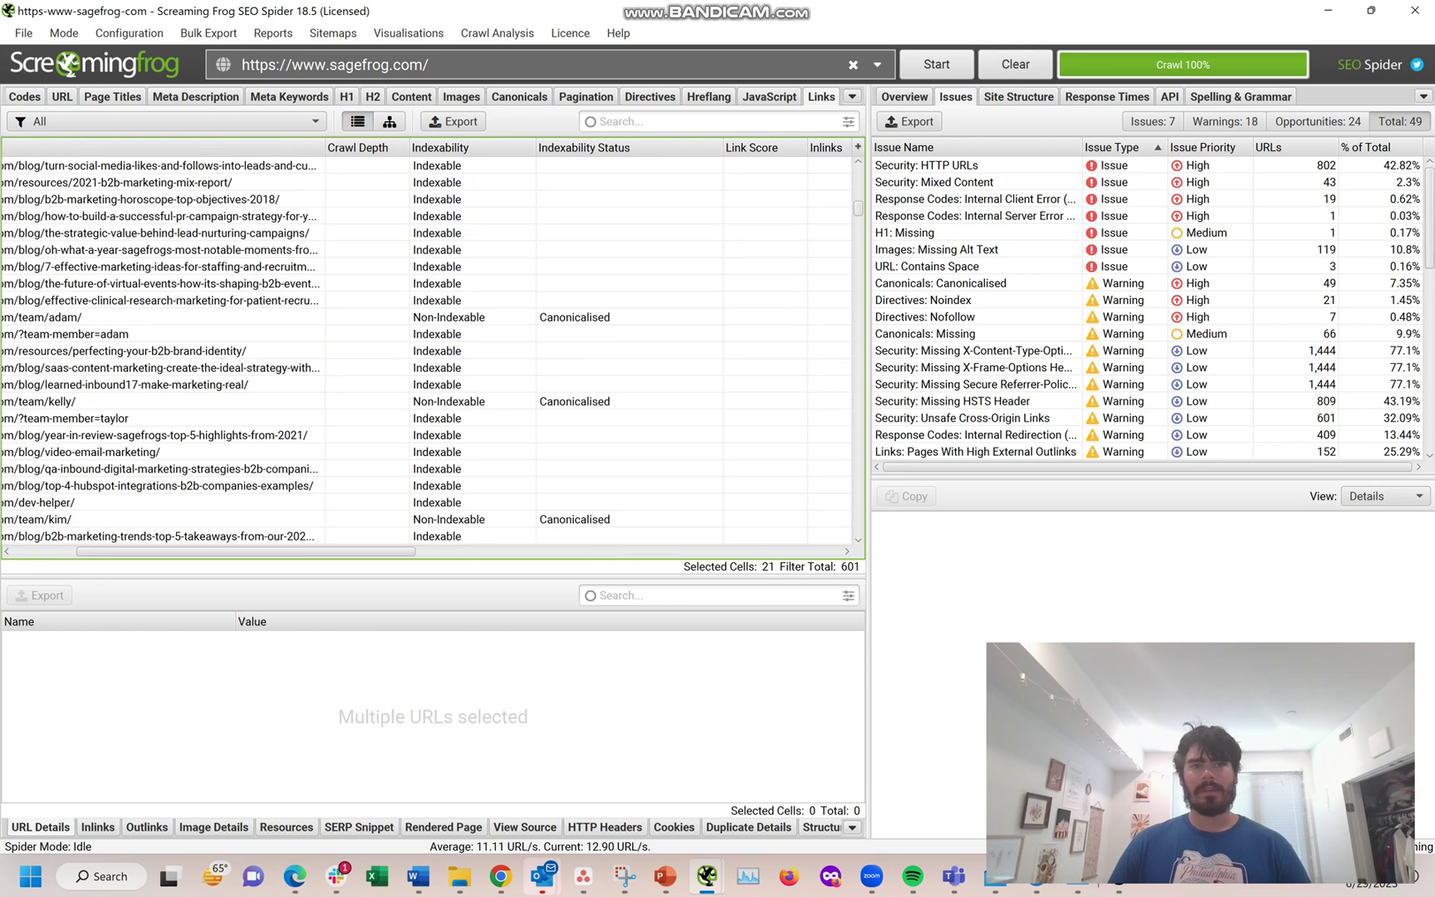
scroll(432, 349, up, 10)
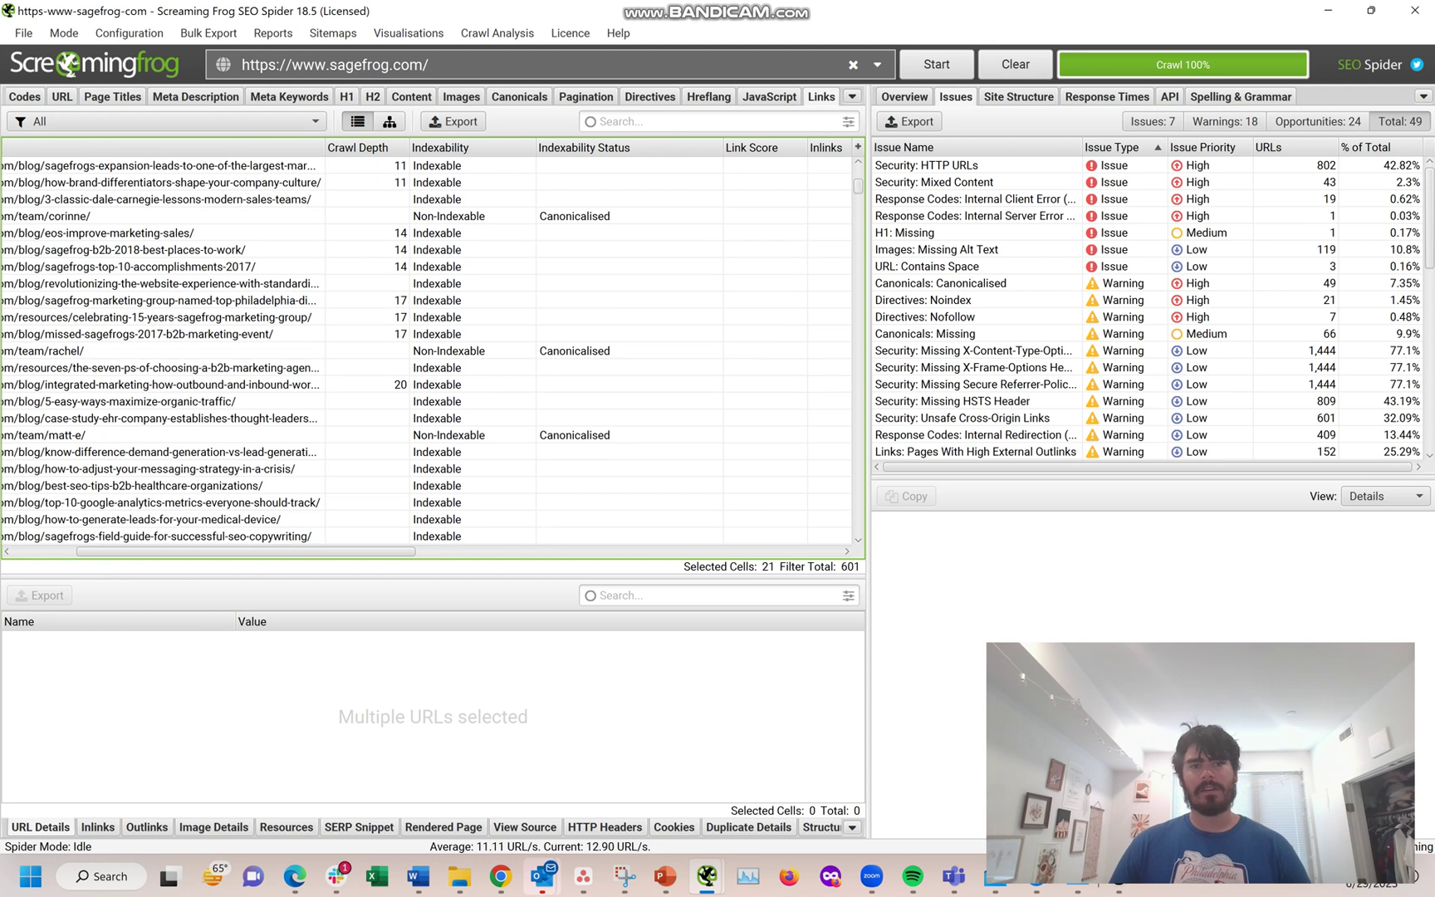
drag(367, 401, 367, 468)
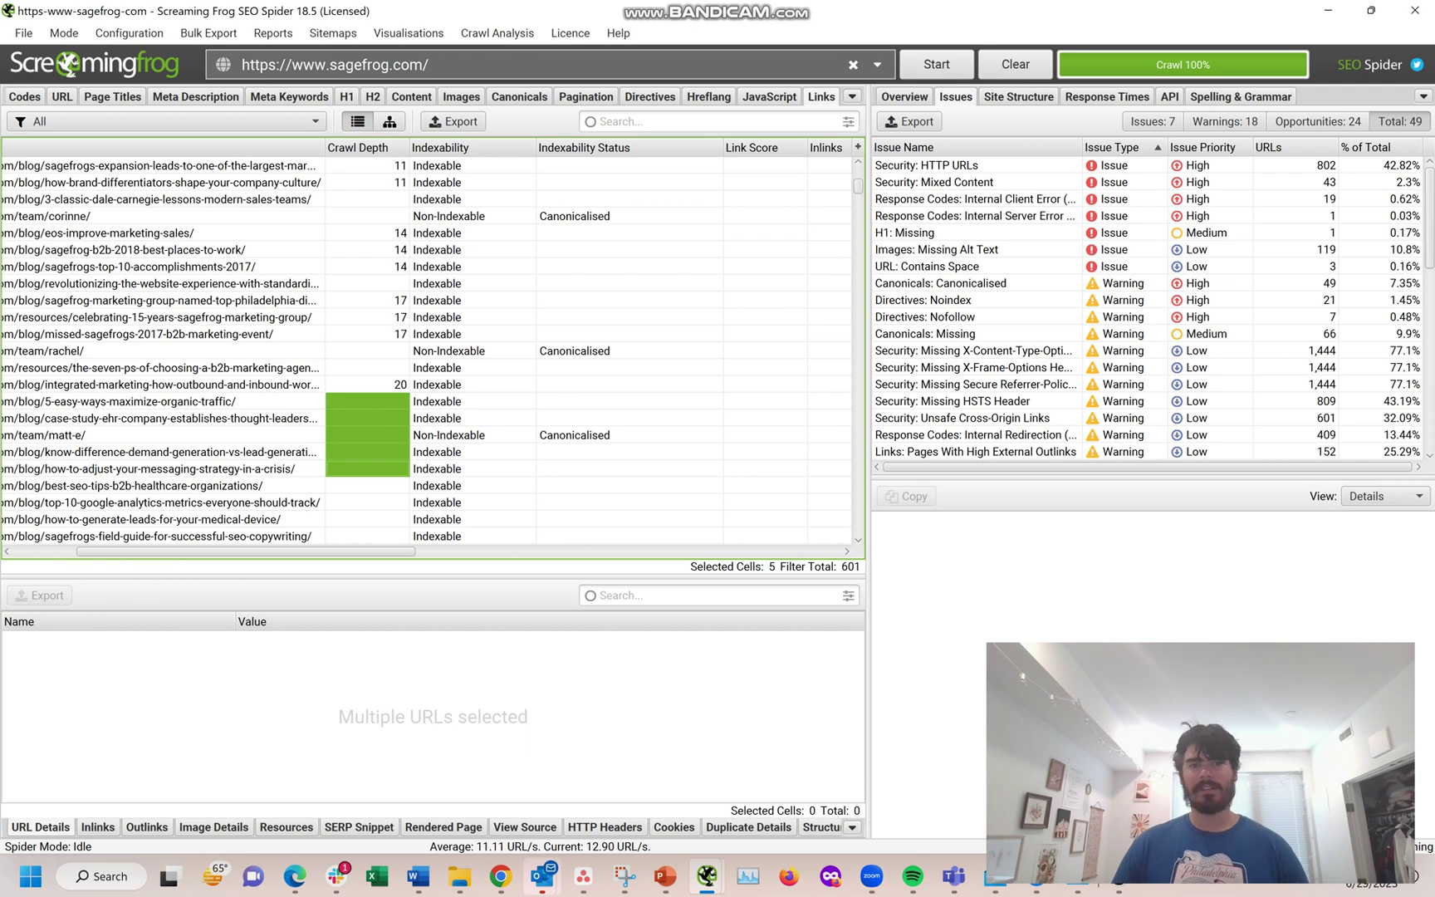
drag(249, 552, 432, 552)
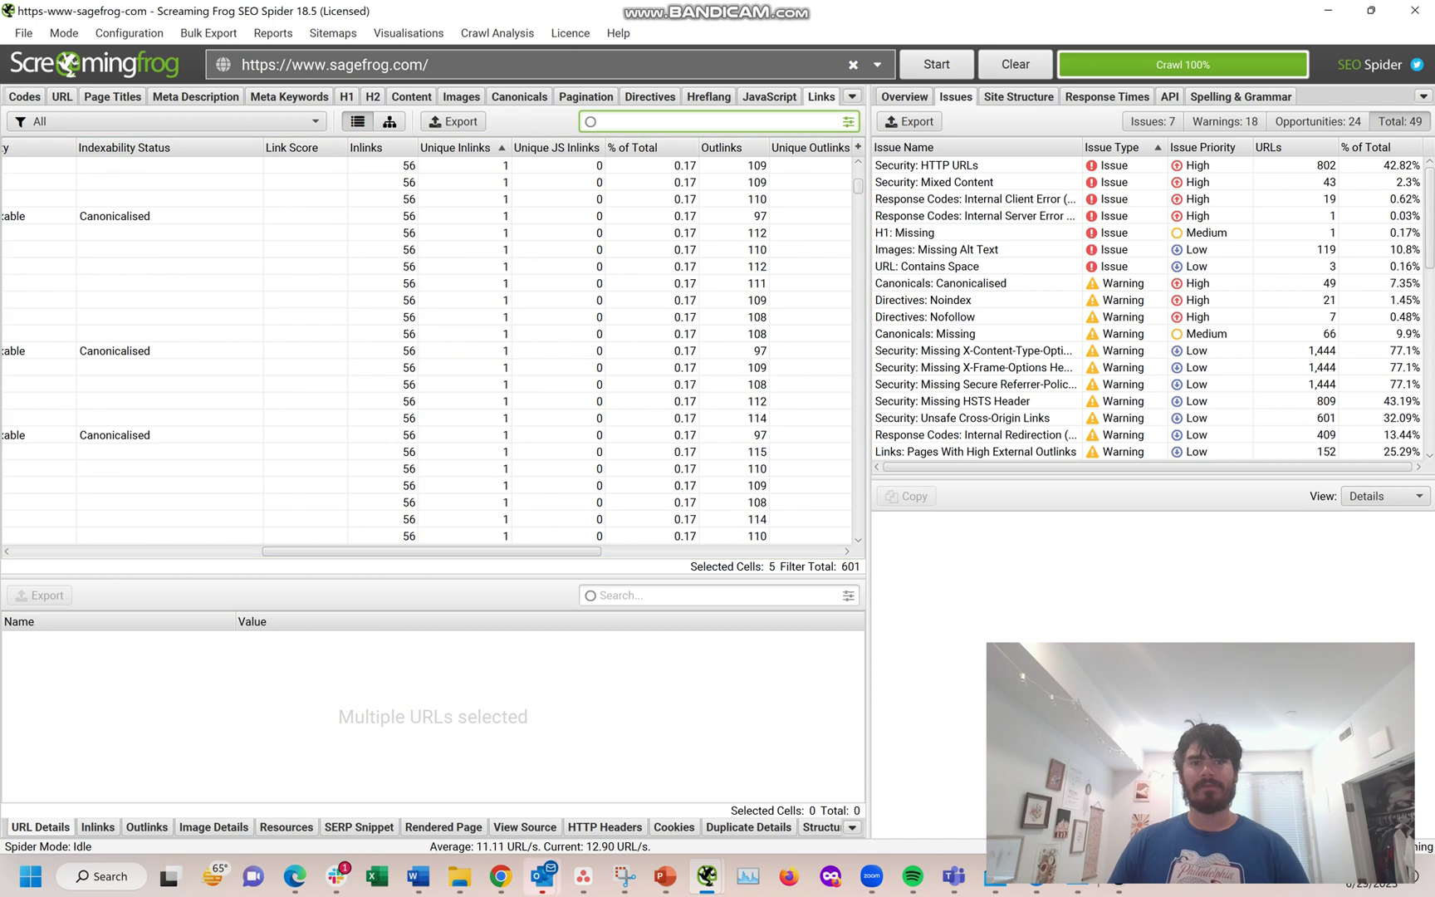
click(849, 121)
click(576, 234)
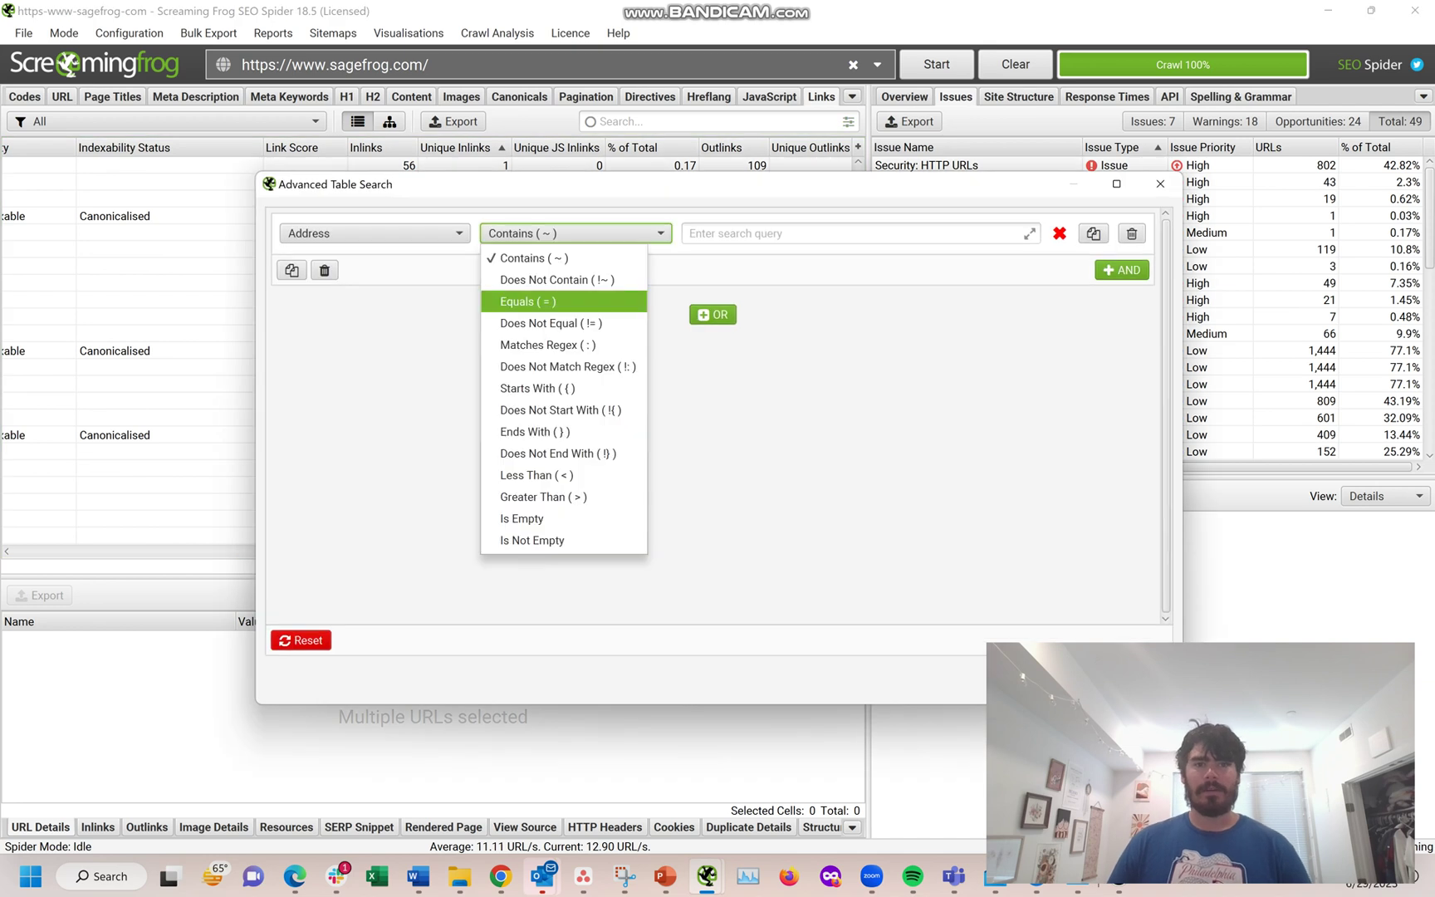
click(374, 233)
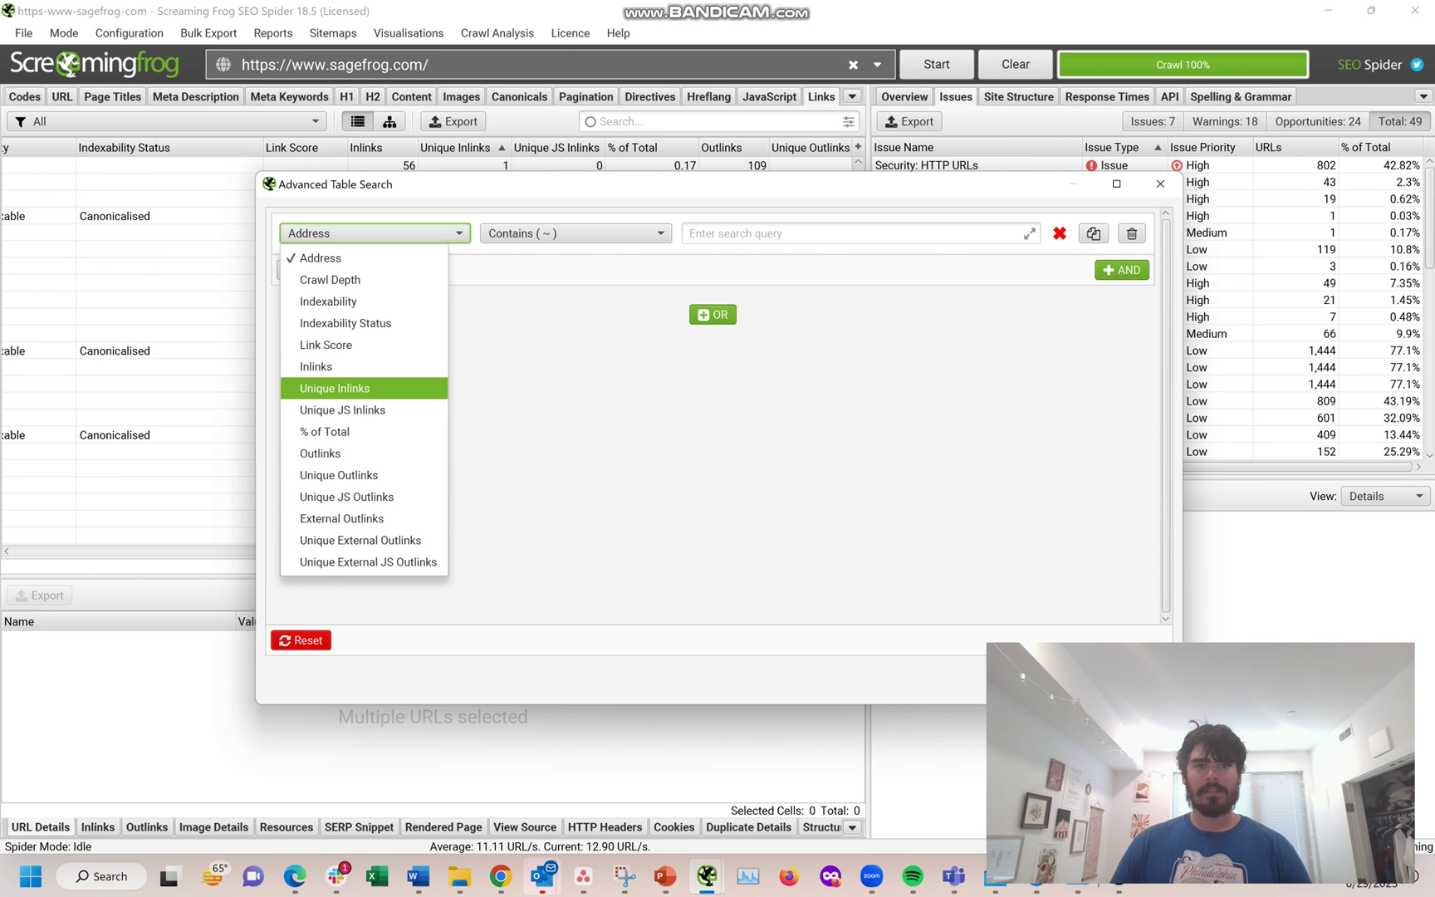
click(335, 389)
click(850, 234)
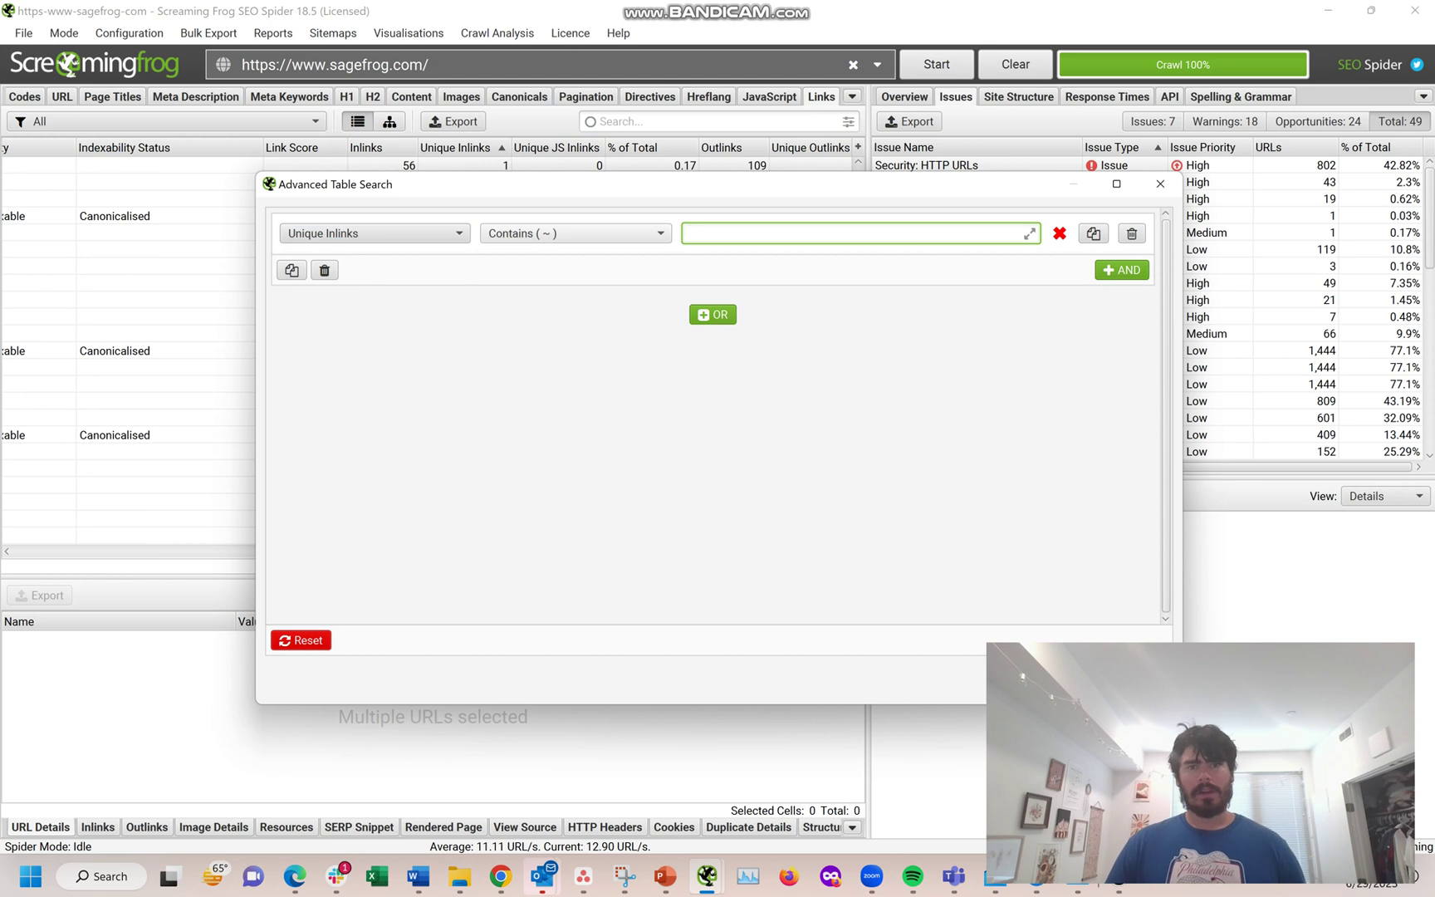
text(1)
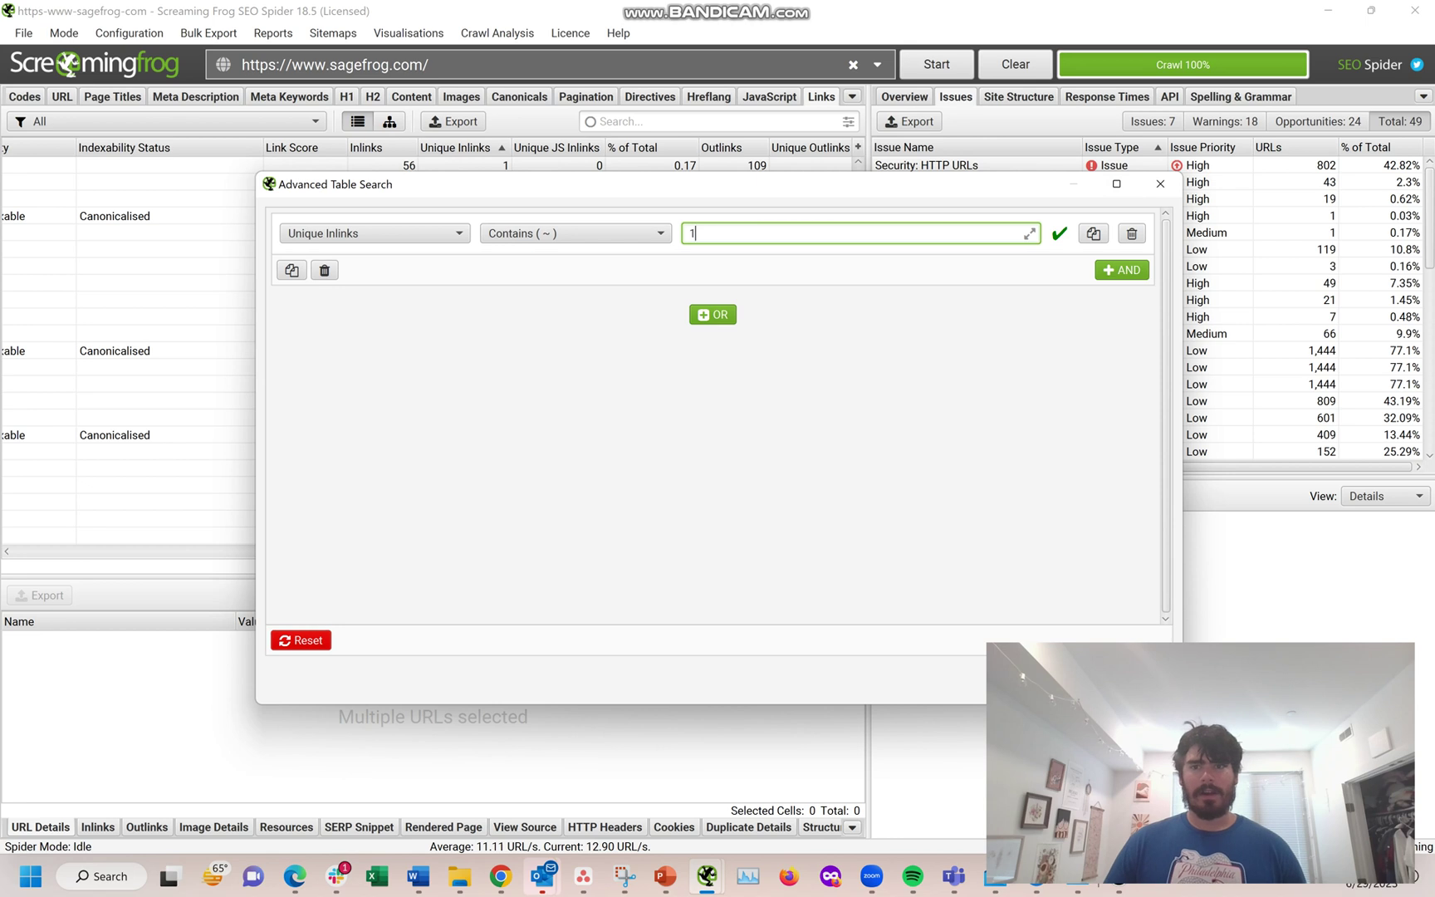
click(1121, 270)
click(375, 271)
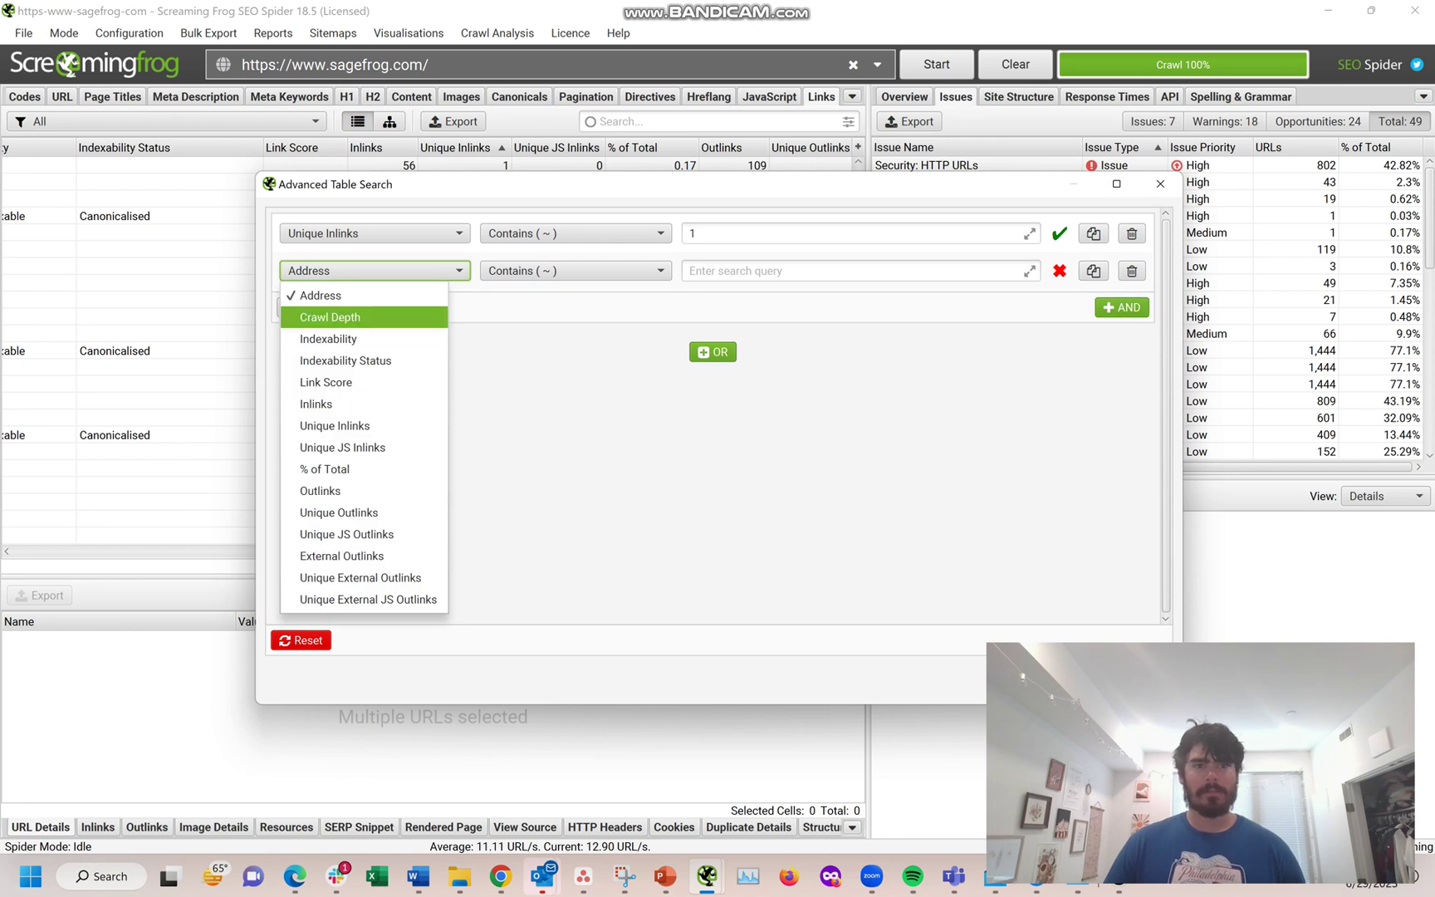
click(328, 317)
click(1161, 184)
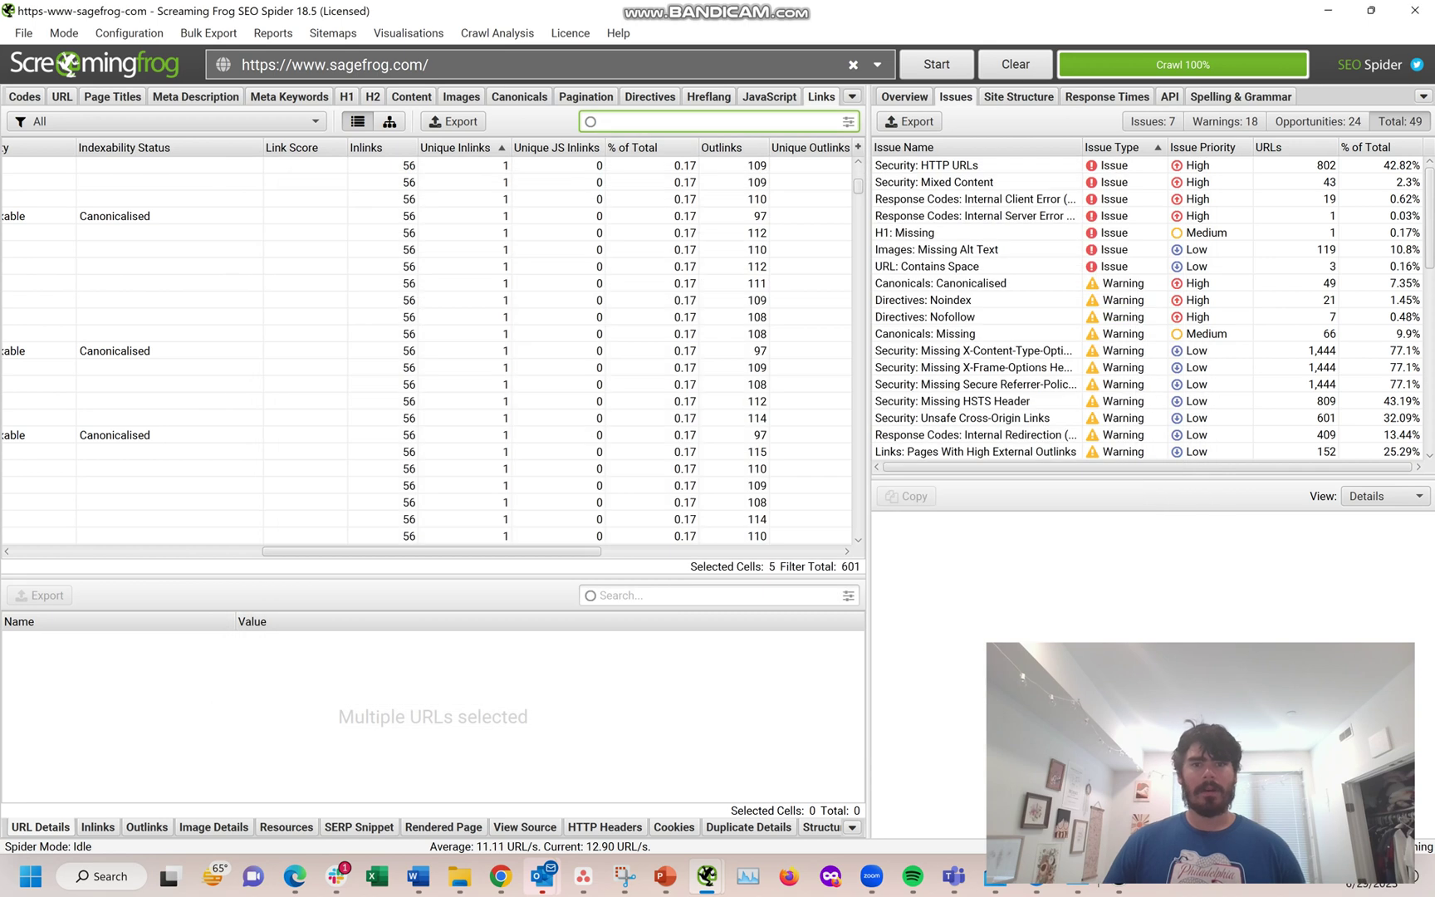
drag(448, 551, 199, 551)
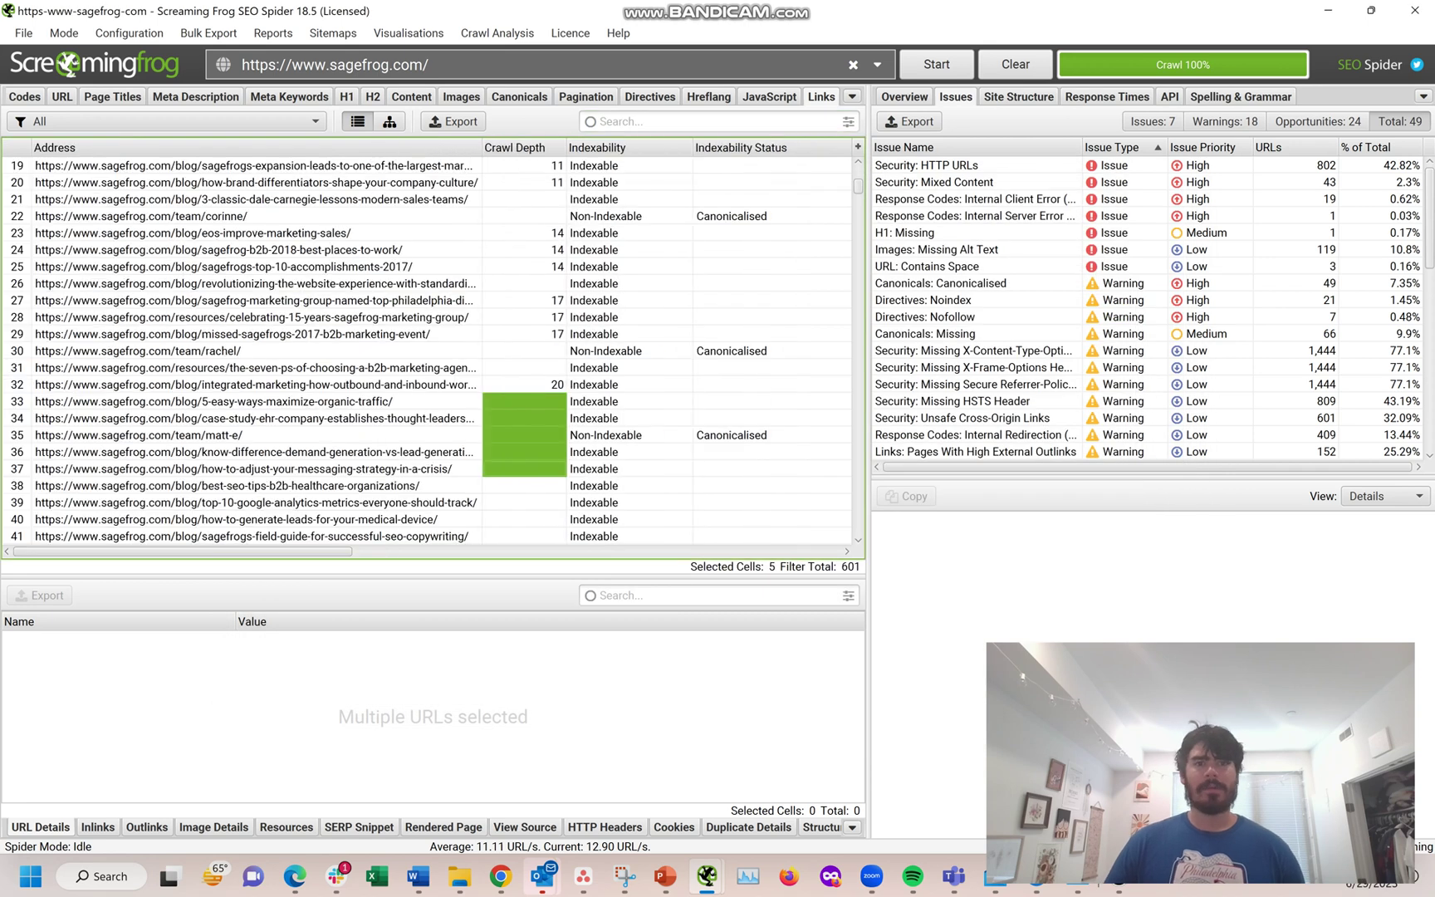